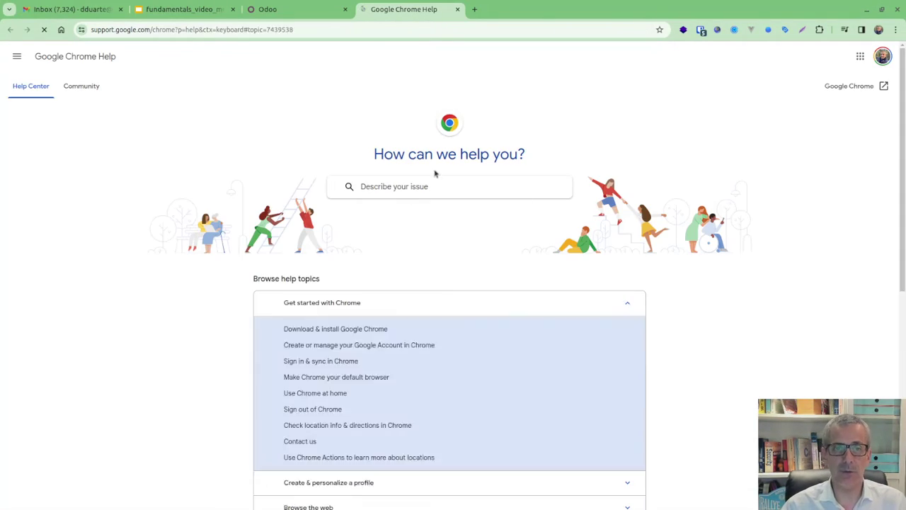
# Close the Google Chrome Help page and open the Metal Finishing work center's record to view its costing information
pyautogui.click(297, 10)
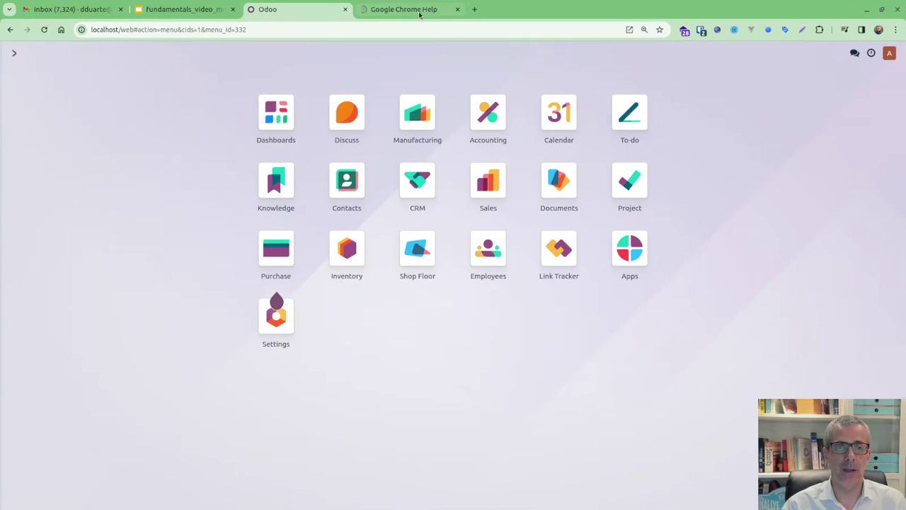
pyautogui.click(457, 9)
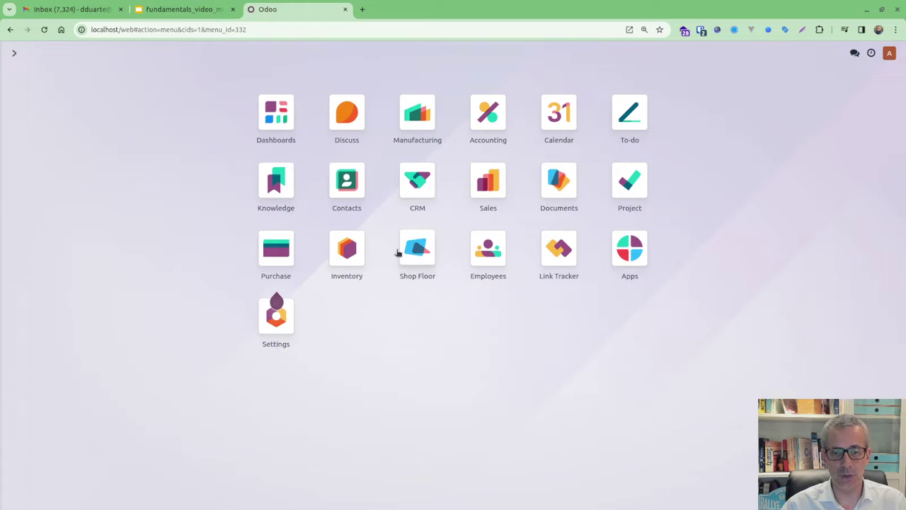
pyautogui.click(413, 133)
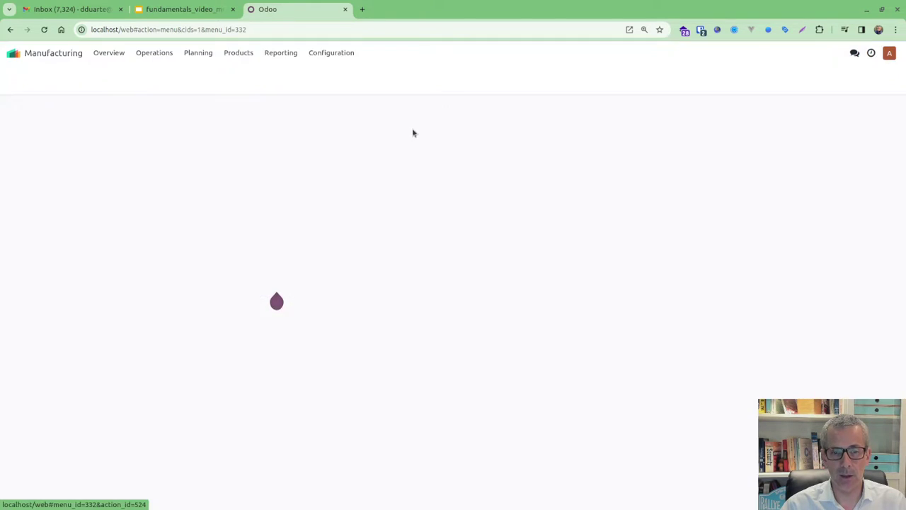
pyautogui.click(354, 52)
pyautogui.click(344, 88)
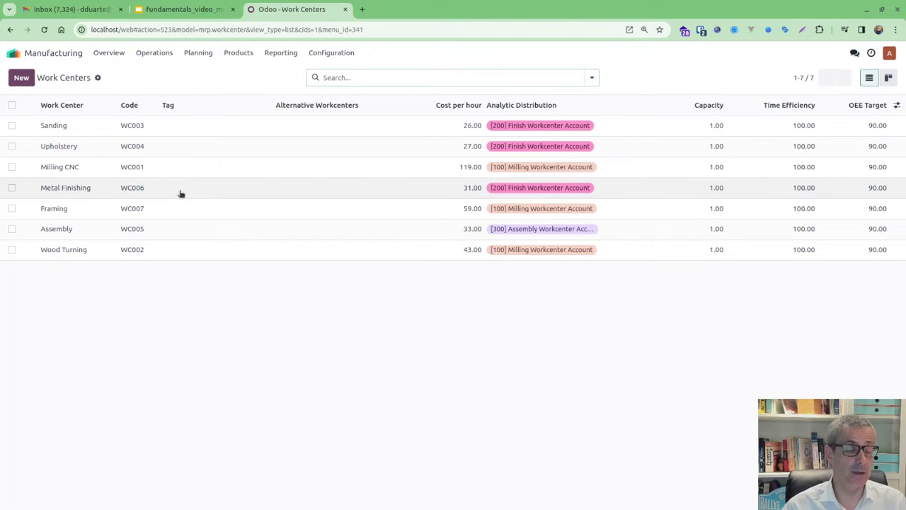
pyautogui.click(125, 187)
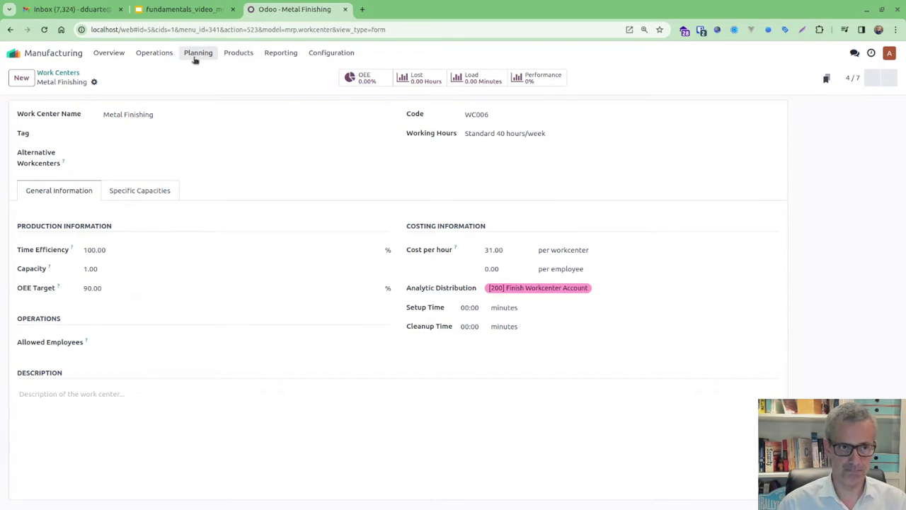
# Open the list of analytic accounts in Accounting
pyautogui.click(13, 53)
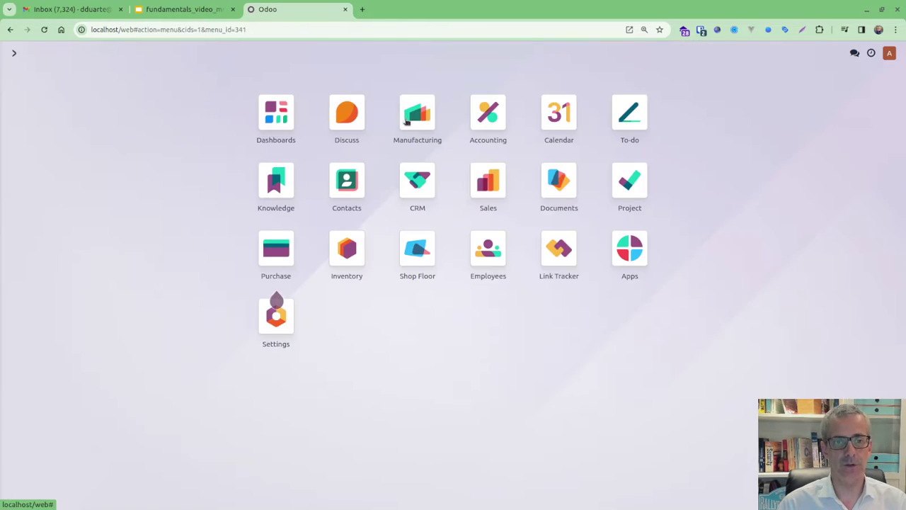
pyautogui.click(464, 125)
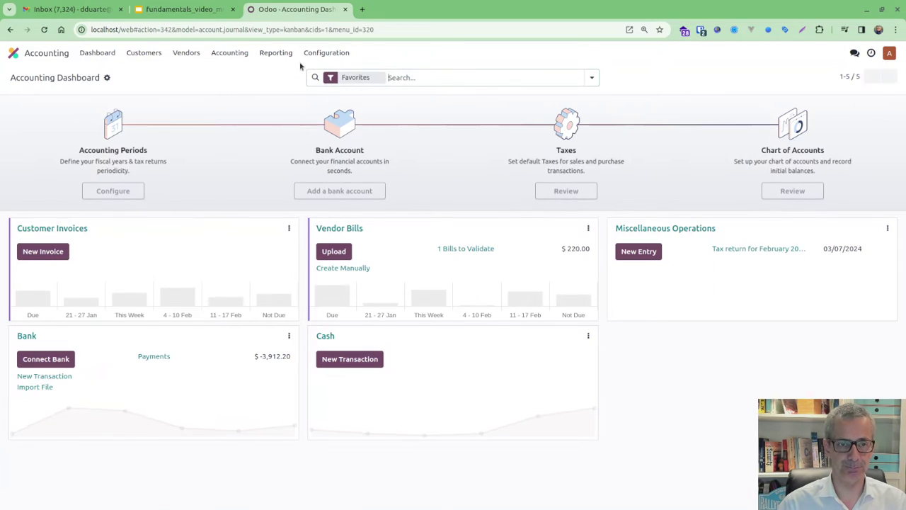
pyautogui.click(319, 53)
pyautogui.scroll(-3, 340, 322)
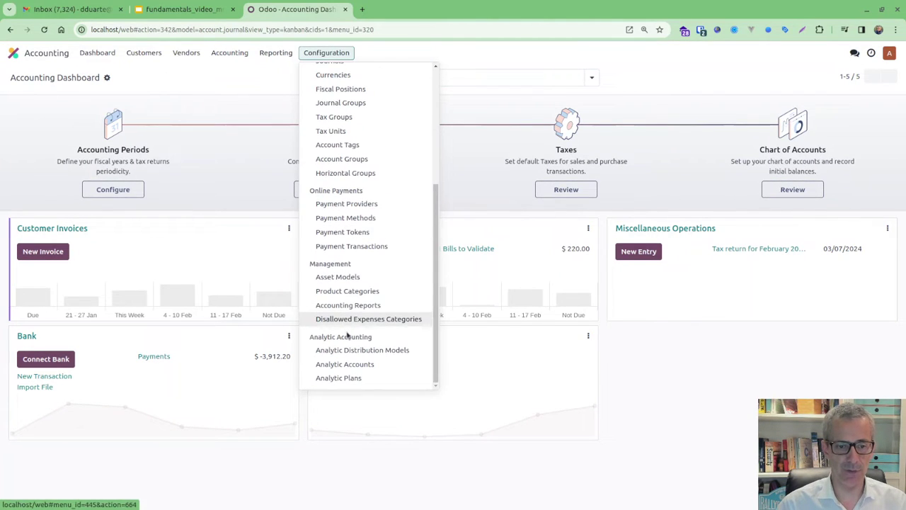
pyautogui.click(354, 365)
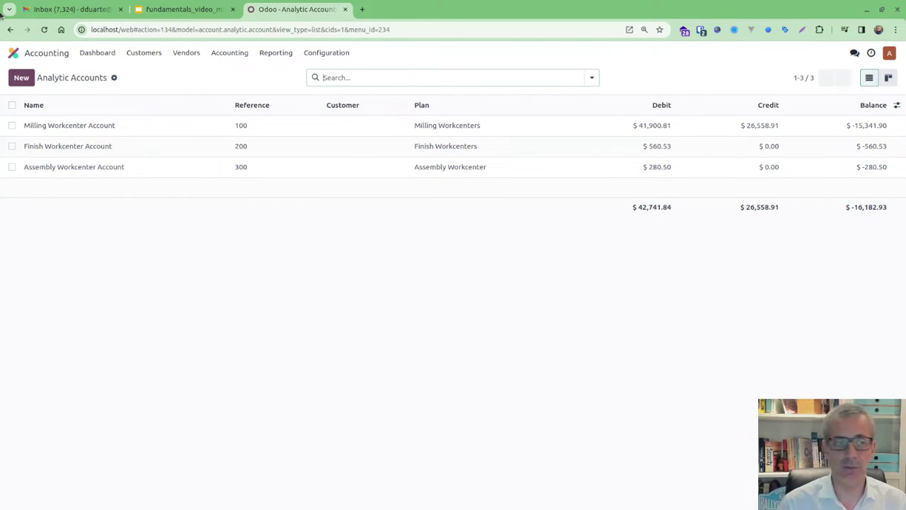
# Examine the January 2024 gross margin entries of the Assembly Workcenter Account
pyautogui.click(79, 170)
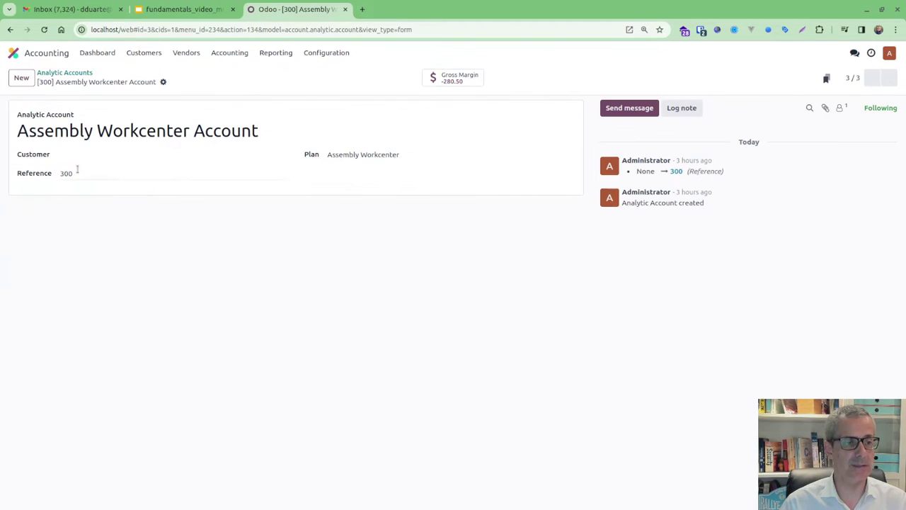
pyautogui.click(465, 79)
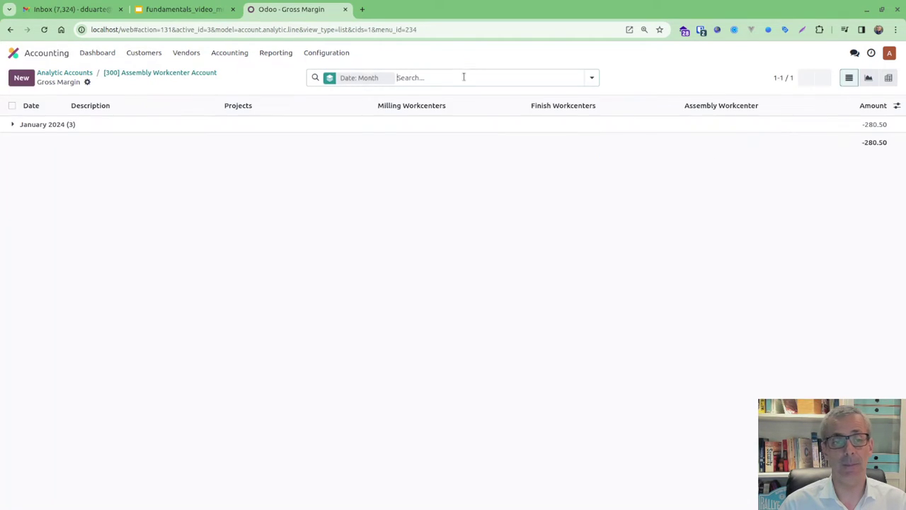
pyautogui.moveTo(63, 126); pyautogui.dragTo(75, 126)
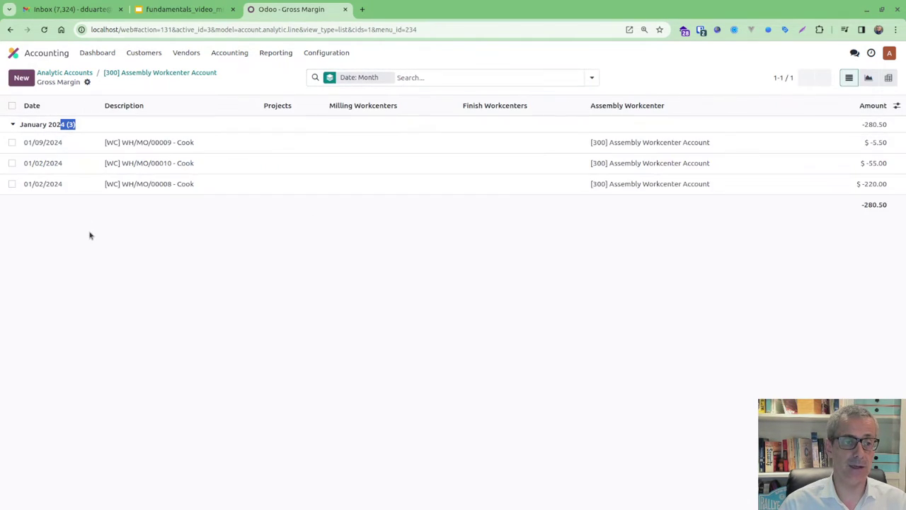
pyautogui.click(25, 127)
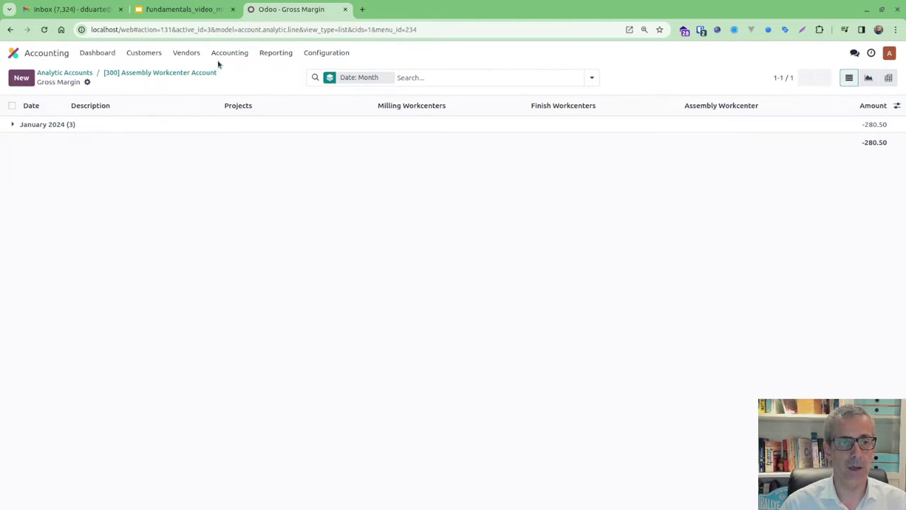
# Open the Ohmlet bill of materials in Manufacturing and display its operations
pyautogui.click(49, 57)
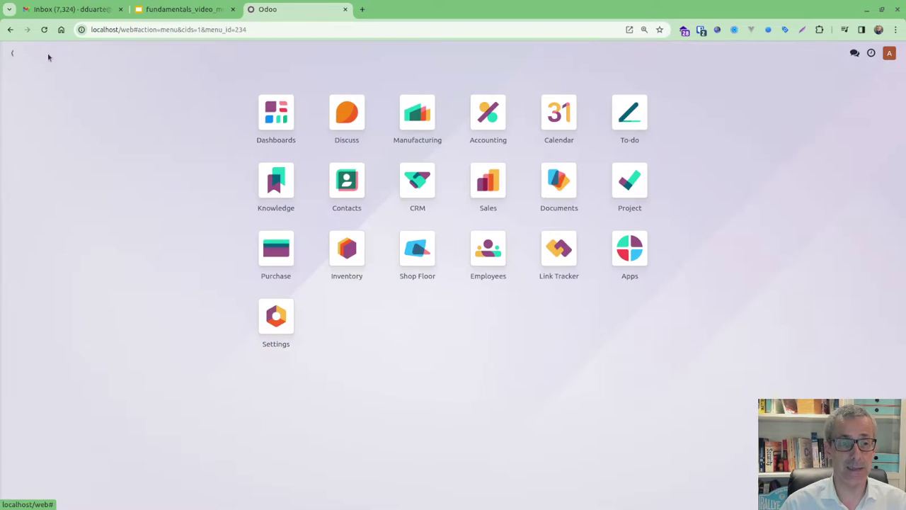
pyautogui.click(425, 118)
pyautogui.click(336, 53)
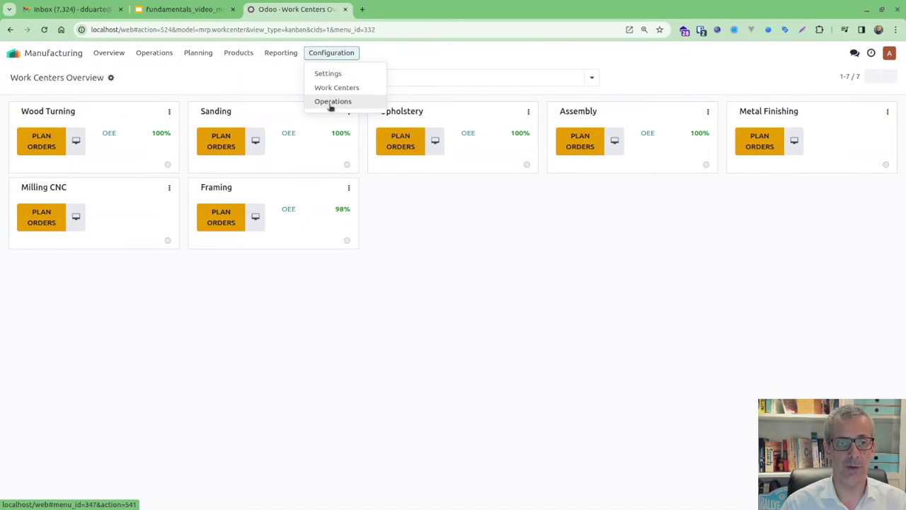
pyautogui.click(269, 54)
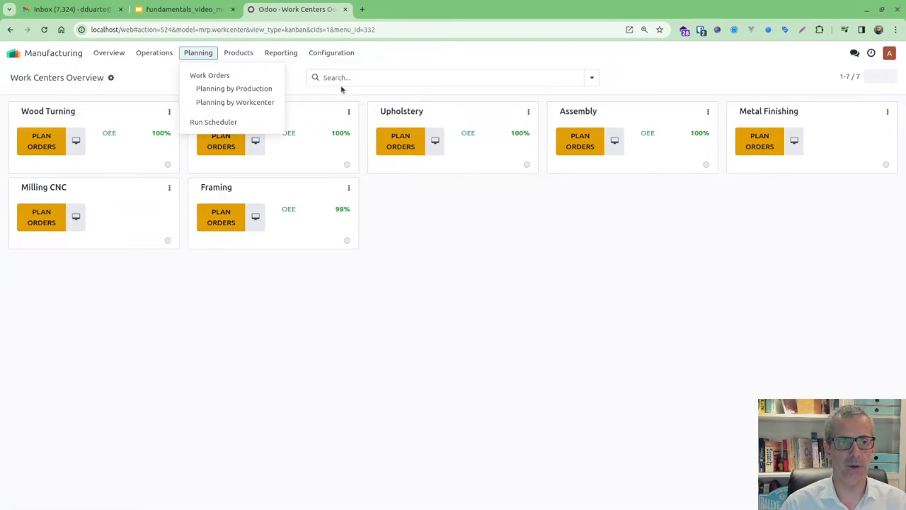
pyautogui.moveTo(253, 56)
pyautogui.click(257, 87)
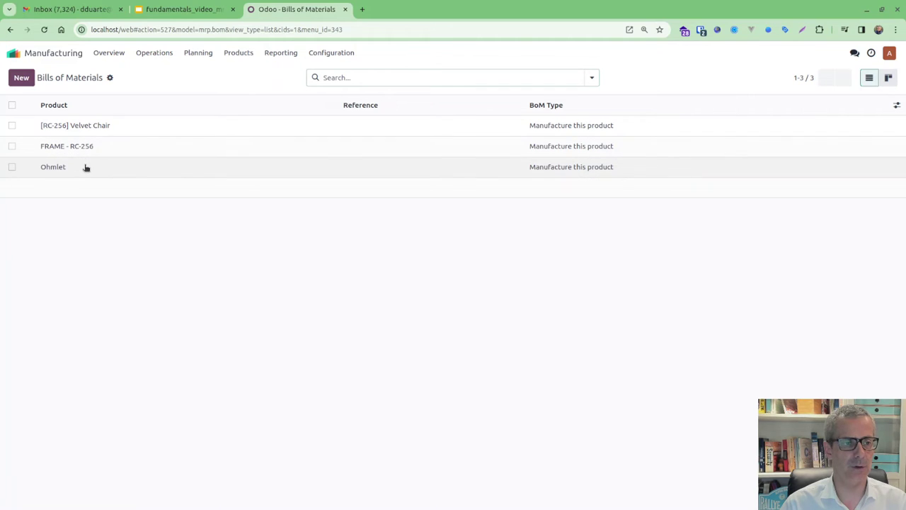
pyautogui.click(86, 167)
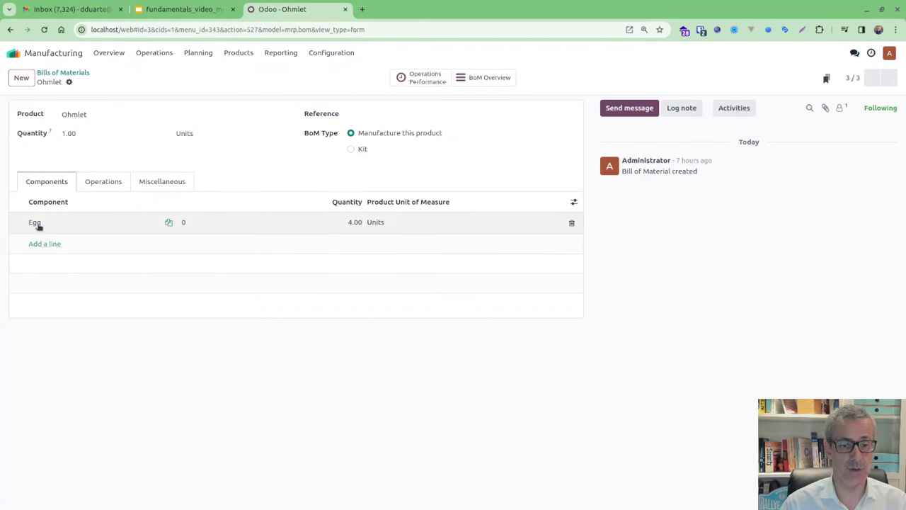
pyautogui.click(102, 183)
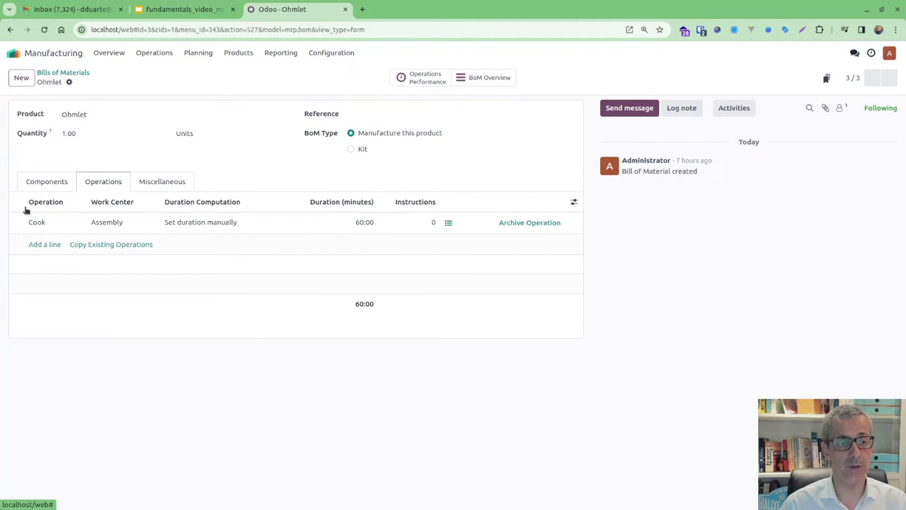
# Inspect the Cook operation and the costing information of its Assembly work center, and close both without changes
pyautogui.click(120, 224)
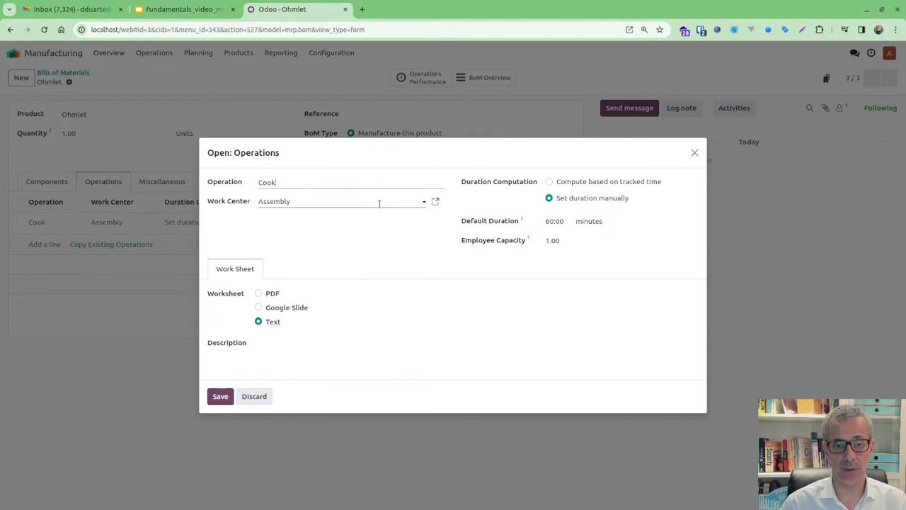
pyautogui.click(435, 203)
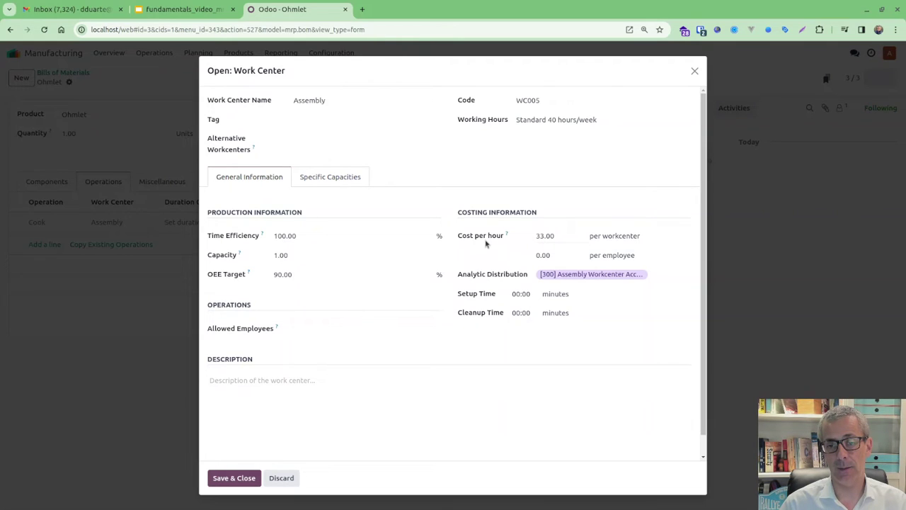
pyautogui.click(694, 71)
pyautogui.click(244, 397)
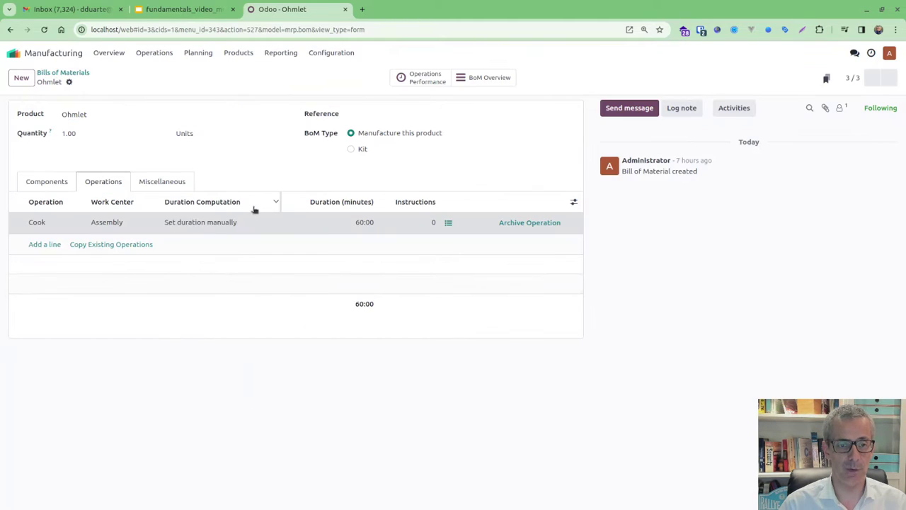
# Create a manufacturing order for 10 units of Ohmlet
pyautogui.click(106, 53)
pyautogui.click(164, 56)
pyautogui.click(167, 73)
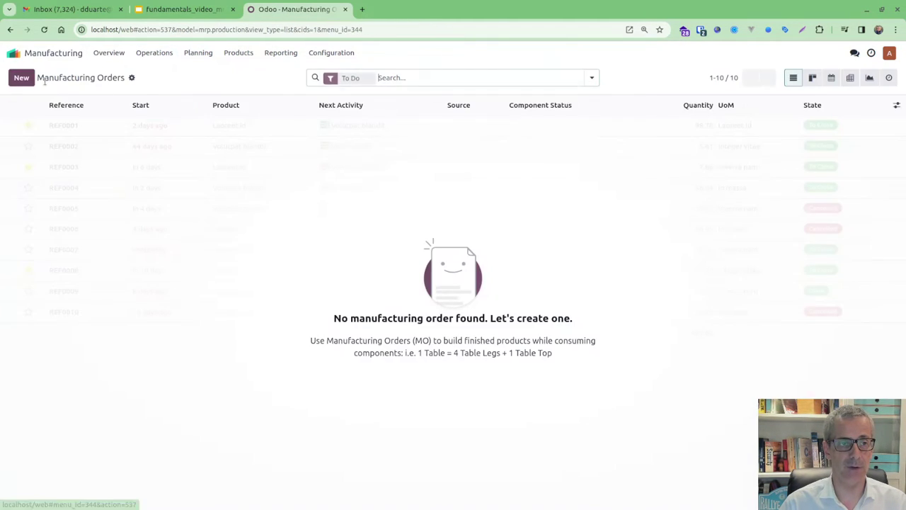
pyautogui.click(21, 77)
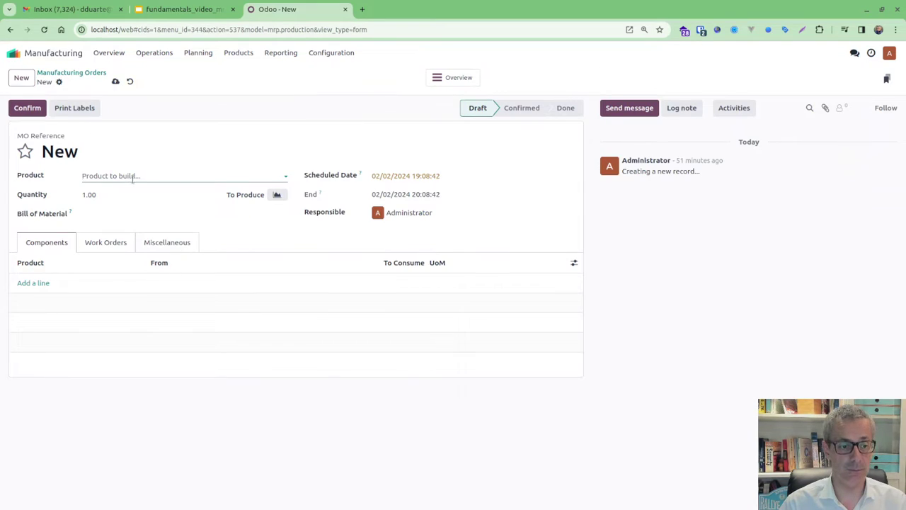
pyautogui.write('o')
pyautogui.click(129, 193)
pyautogui.press('Tab')
pyautogui.write('10')
pyautogui.click(706, 283)
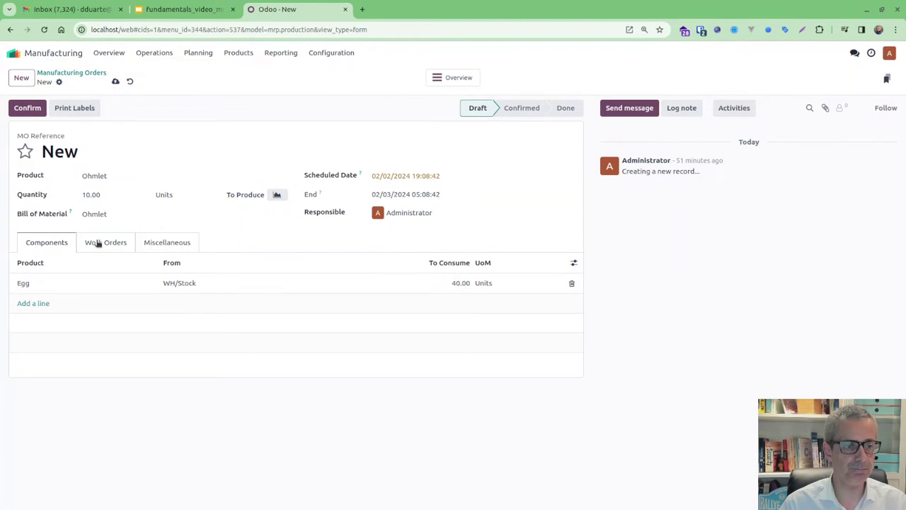
# Confirm the manufacturing order and process its Cook work order from start to done
pyautogui.click(26, 108)
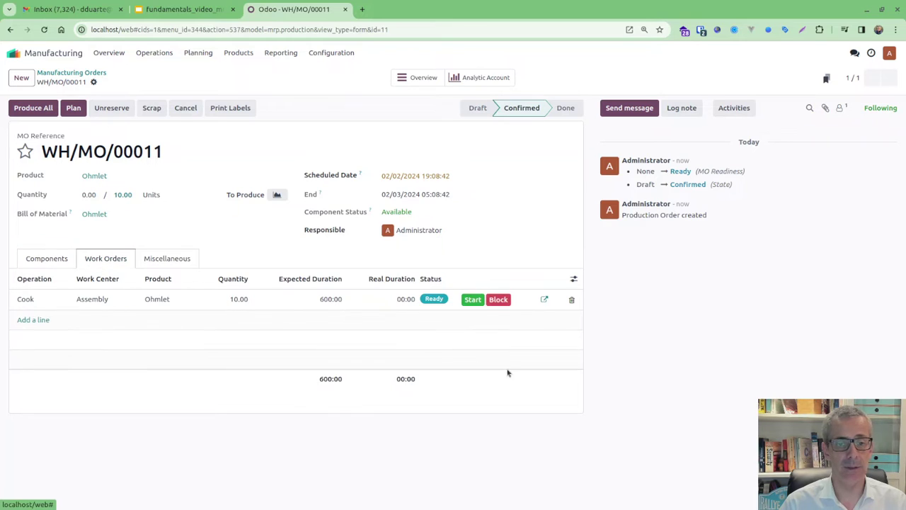
pyautogui.click(472, 299)
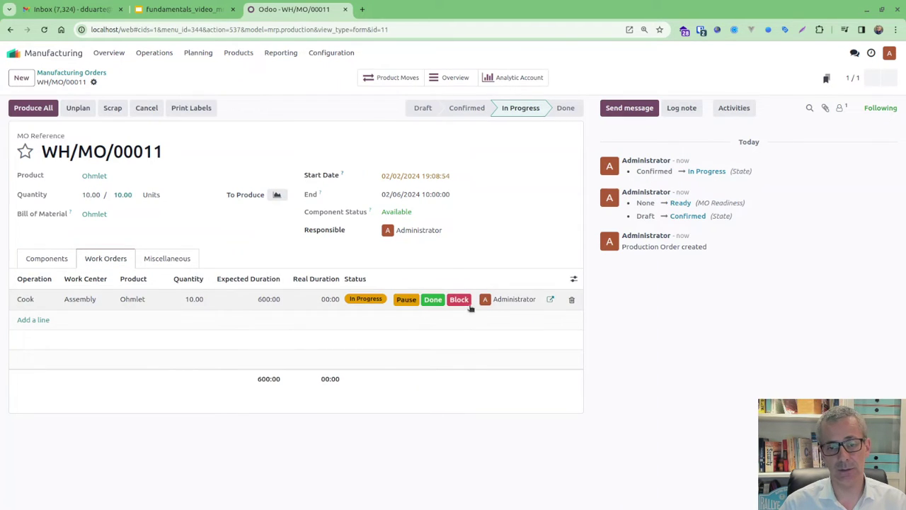
pyautogui.click(432, 299)
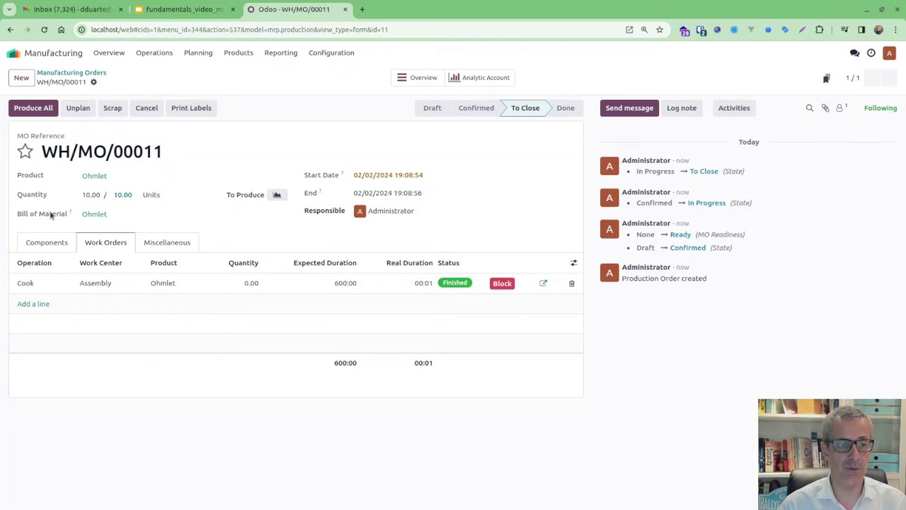
# Review the Cook operation in the order's Ohmlet bill of materials and return to the manufacturing order
pyautogui.click(86, 214)
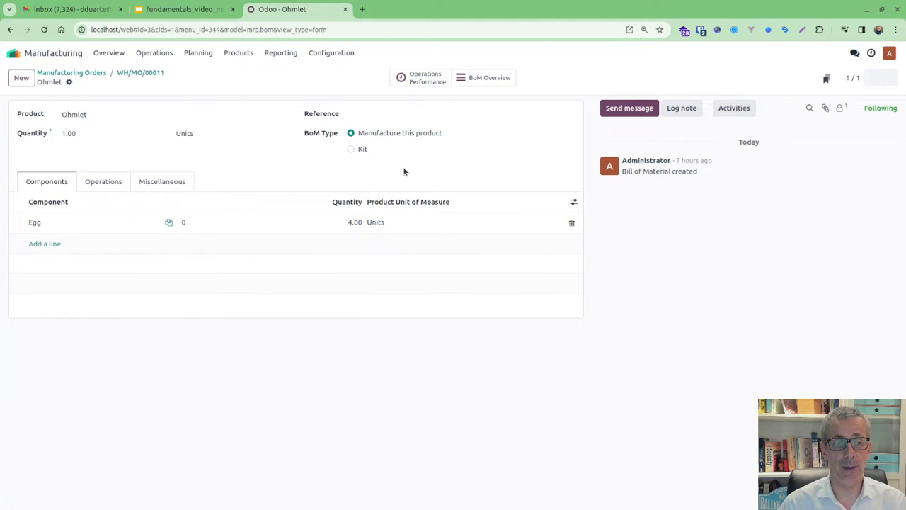
pyautogui.click(106, 181)
pyautogui.click(142, 181)
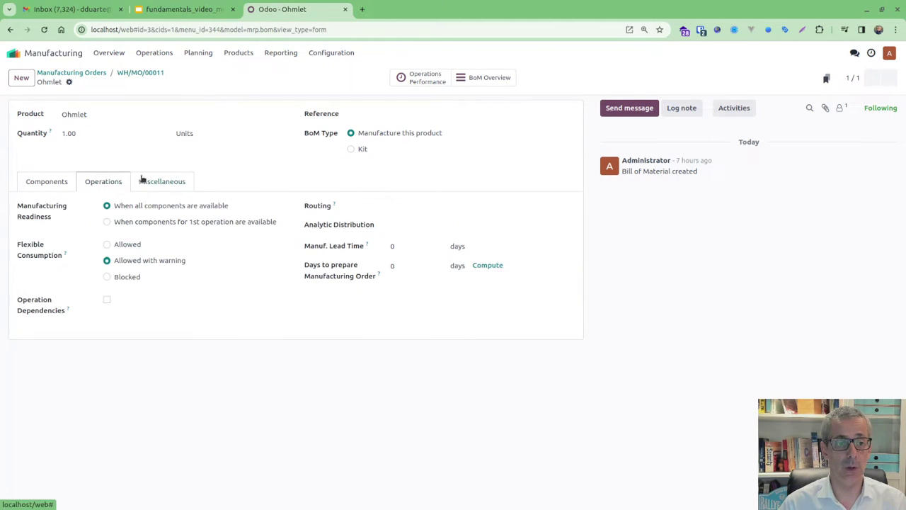
pyautogui.click(95, 181)
pyautogui.click(138, 227)
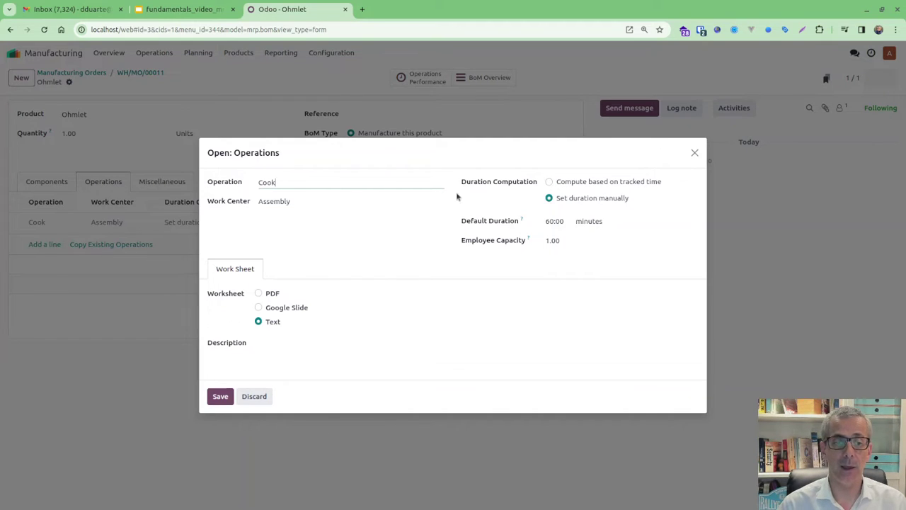
pyautogui.click(695, 153)
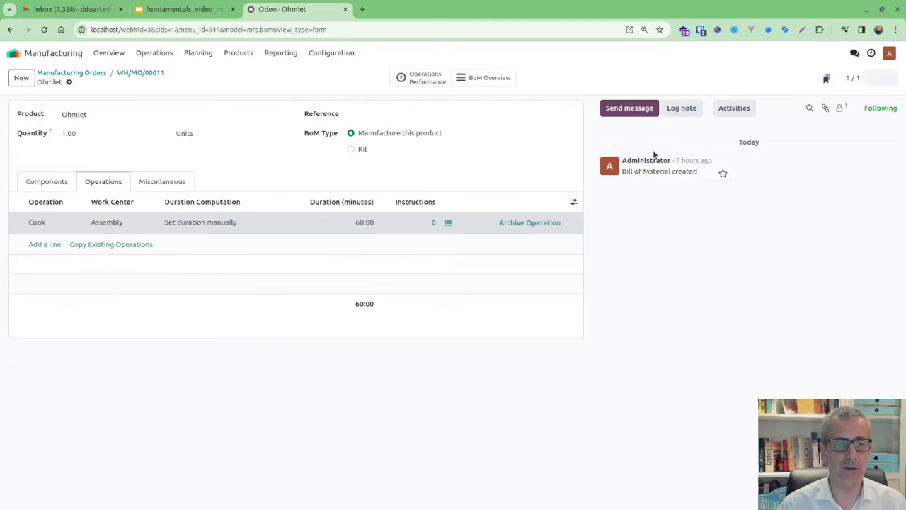
pyautogui.click(140, 73)
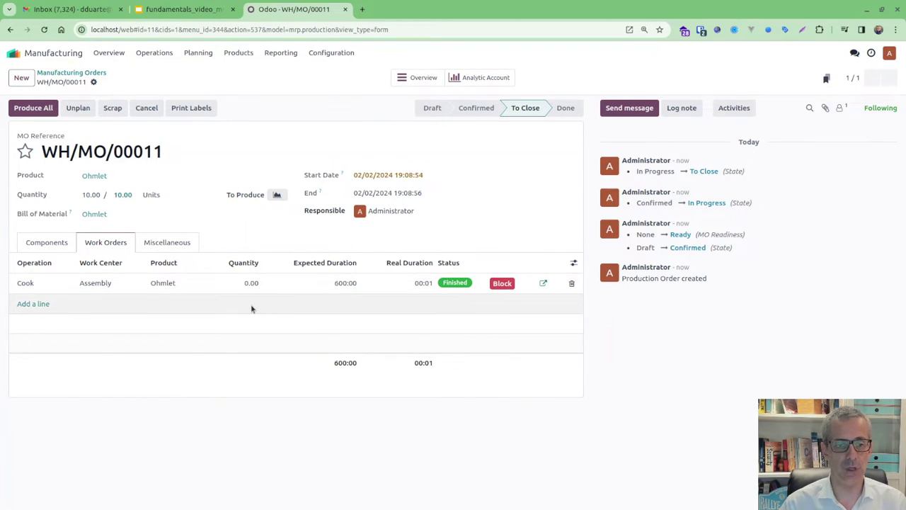
# Set the real duration of the Cook work order to 100 minutes
pyautogui.click(419, 283)
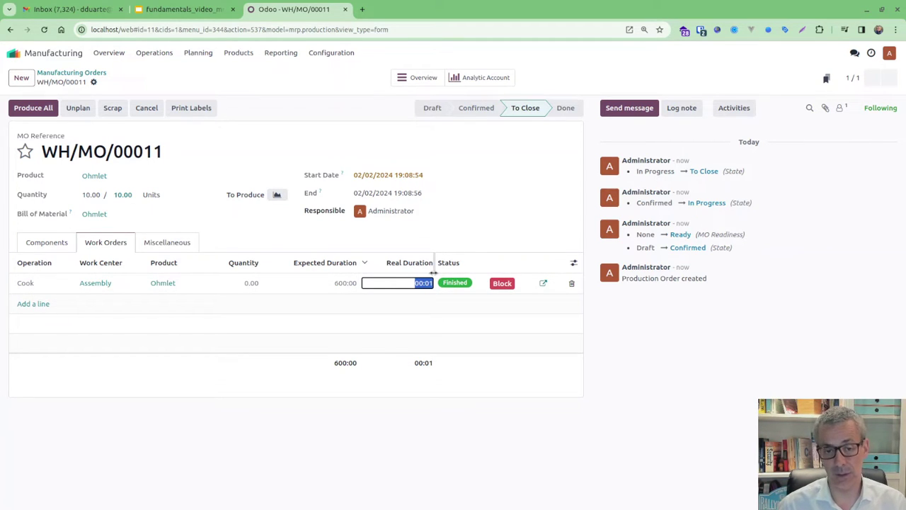
pyautogui.press('BackSpace')
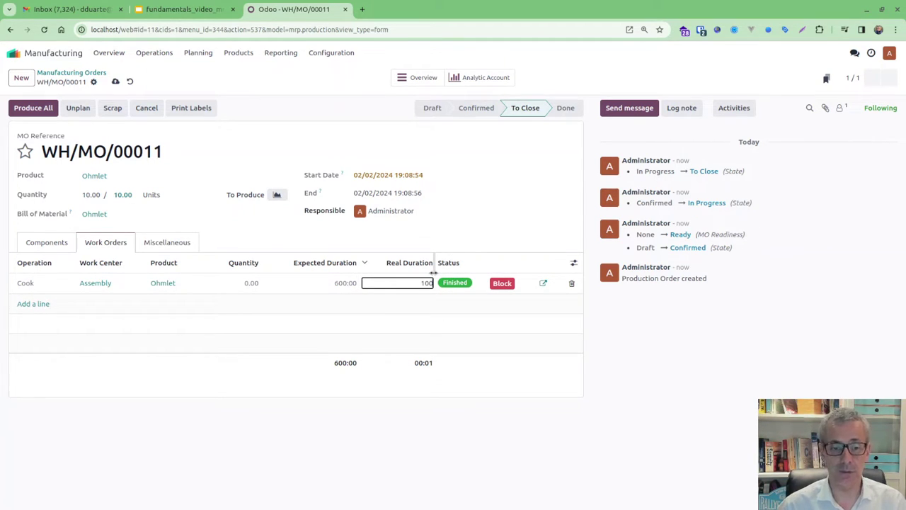
pyautogui.press('Return')
pyautogui.click(811, 369)
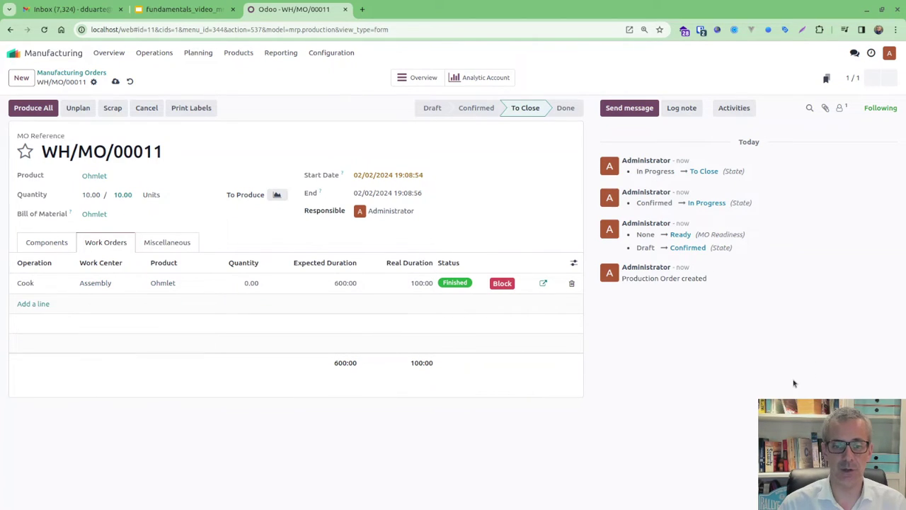
# Produce the full quantity of the Ohmlet manufacturing order
pyautogui.click(68, 108)
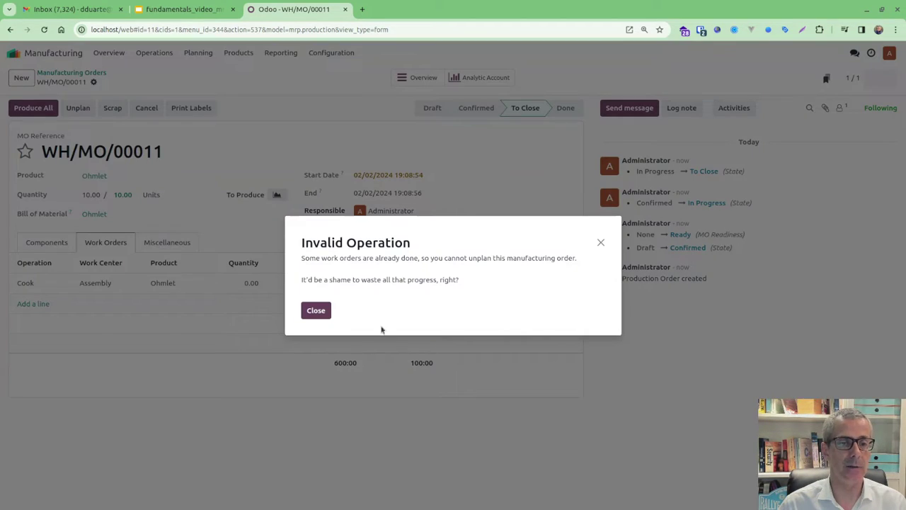
pyautogui.click(315, 310)
pyautogui.click(21, 104)
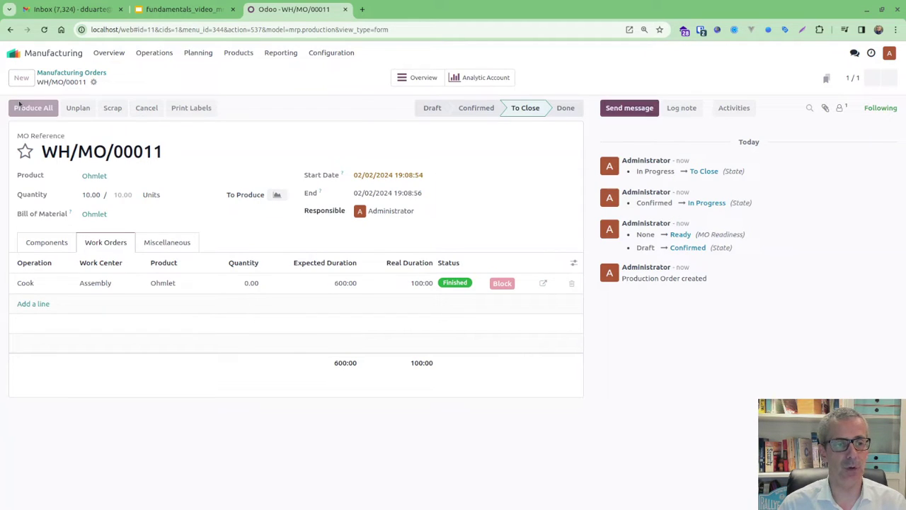
# Review the real costs of components and operations, total and per unit, in the manufacturing order's overview
pyautogui.click(419, 80)
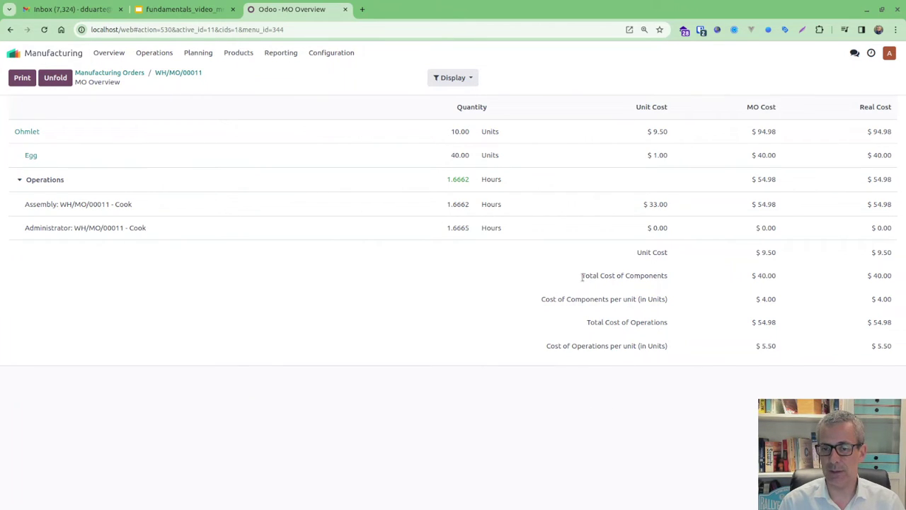
pyautogui.moveTo(581, 277); pyautogui.dragTo(891, 276)
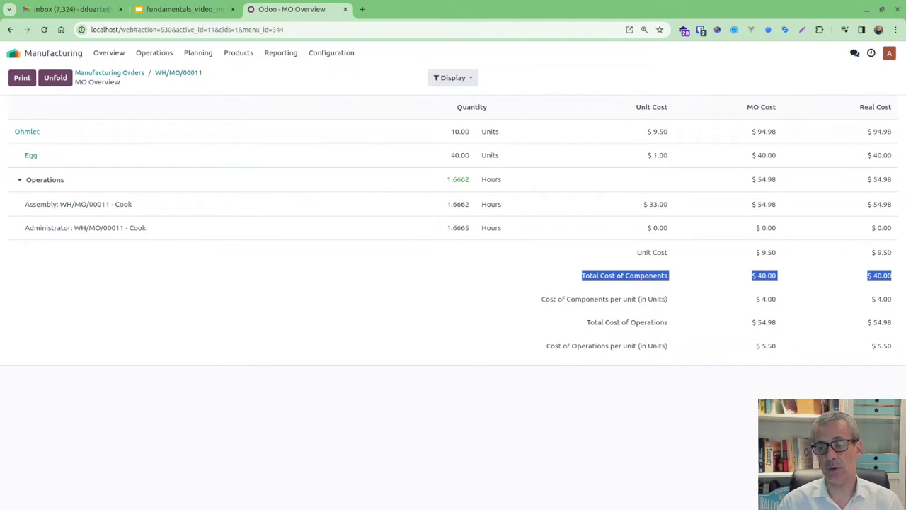
pyautogui.moveTo(893, 301); pyautogui.dragTo(875, 299)
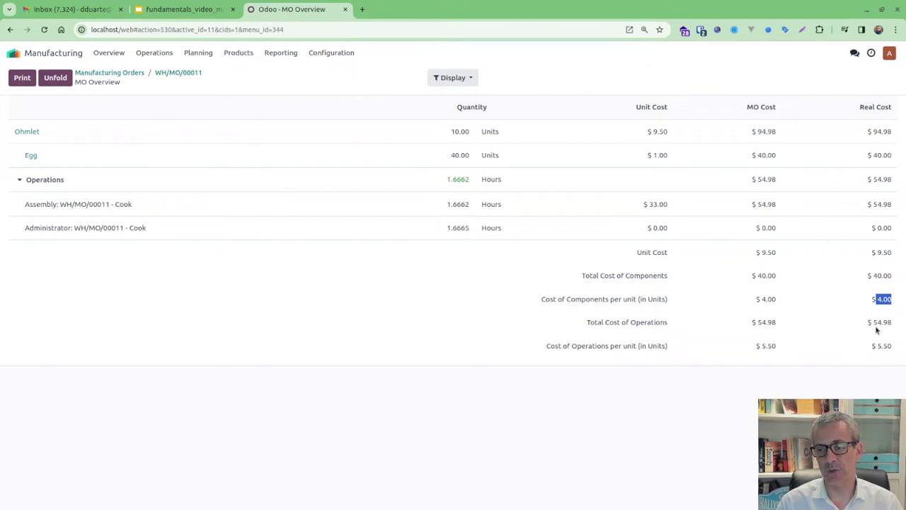
pyautogui.moveTo(875, 324); pyautogui.dragTo(897, 326)
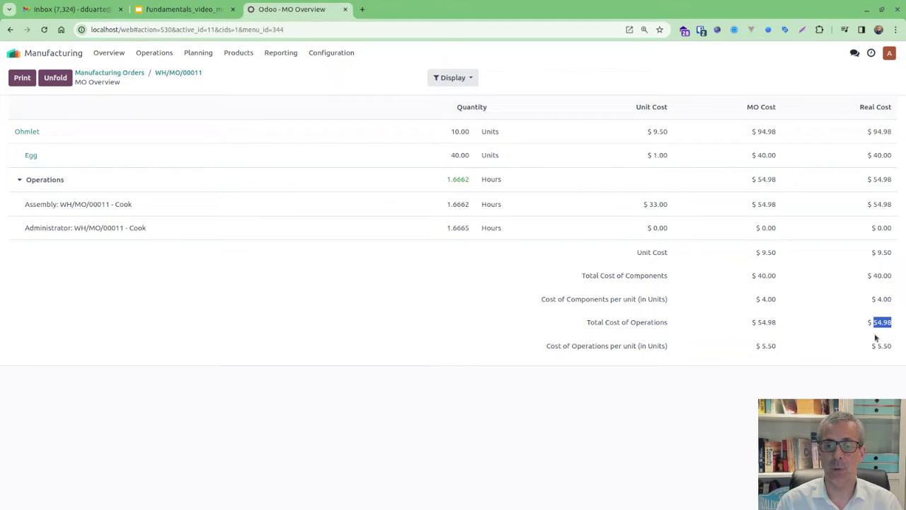
pyautogui.moveTo(889, 346); pyautogui.dragTo(876, 349)
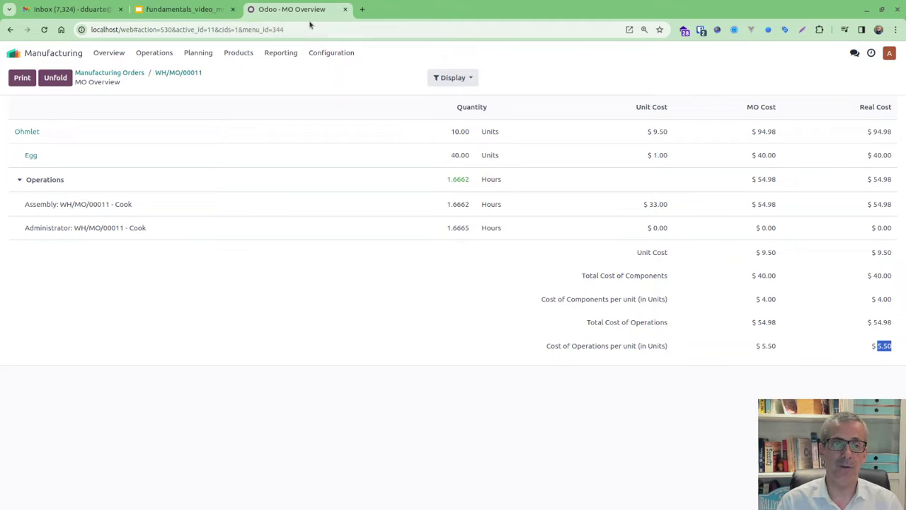
# Open localhost/web in a new browser tab and bring up the list of analytic accounts in Accounting
pyautogui.click(362, 9)
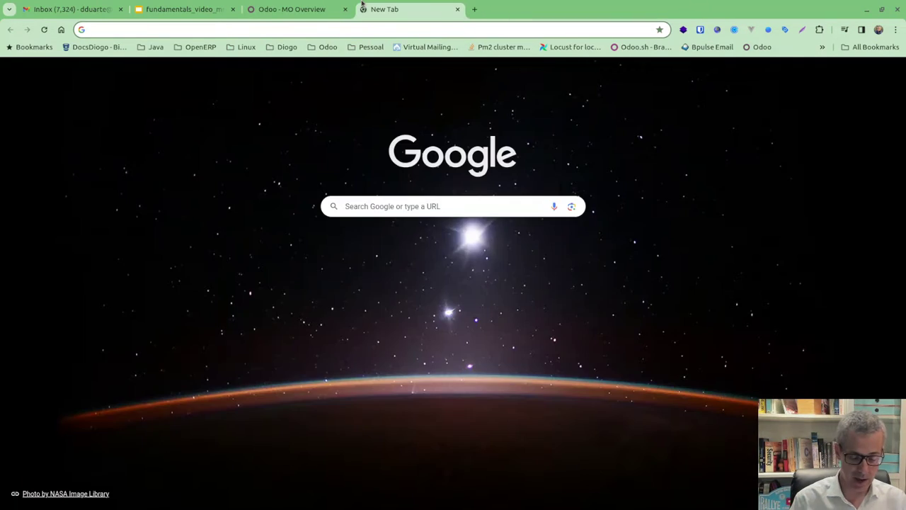
pyautogui.write('localhost/web')
pyautogui.press('Return')
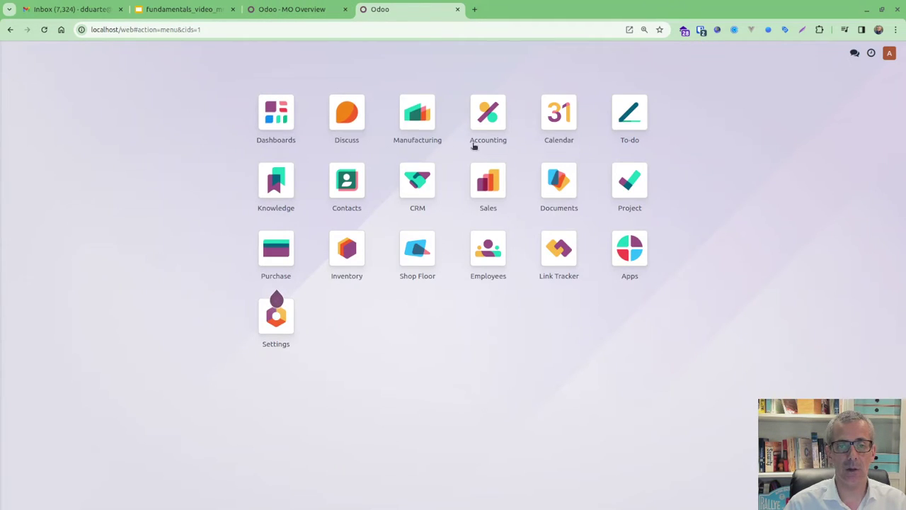
pyautogui.click(485, 131)
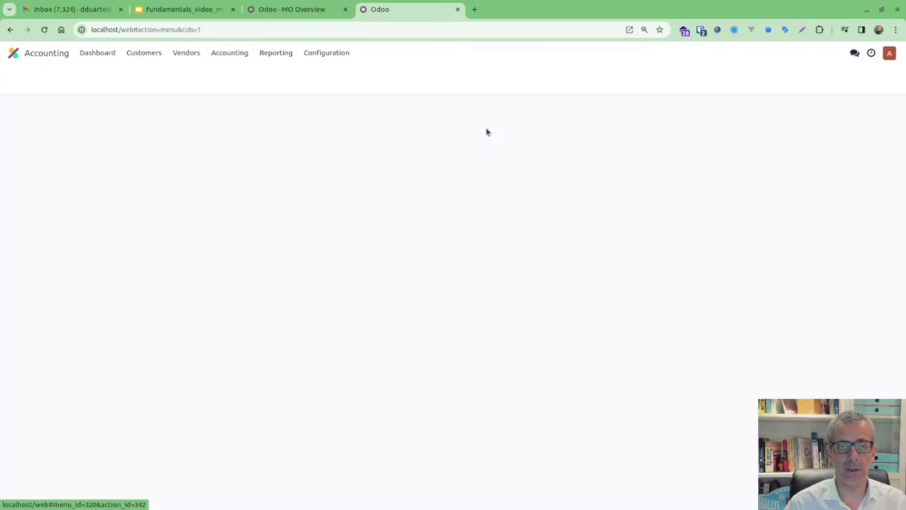
pyautogui.click(322, 55)
pyautogui.scroll(-3, 375, 318)
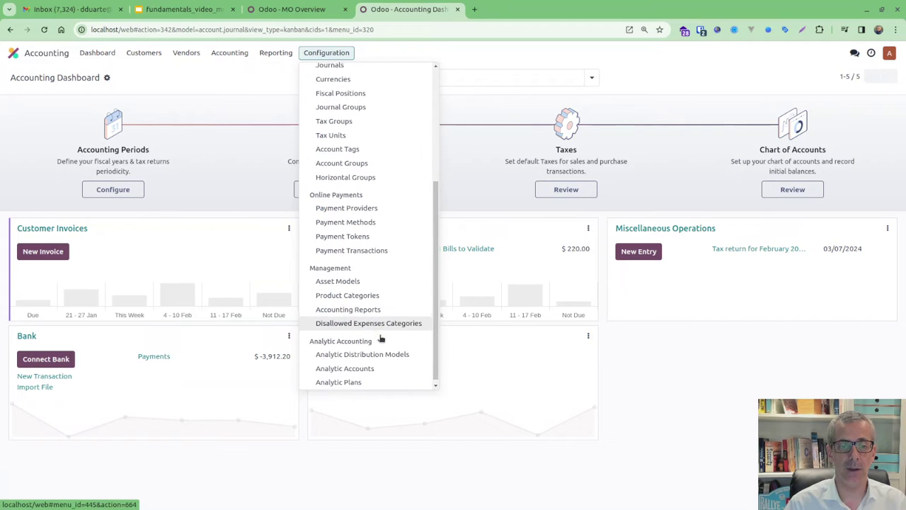
pyautogui.click(370, 365)
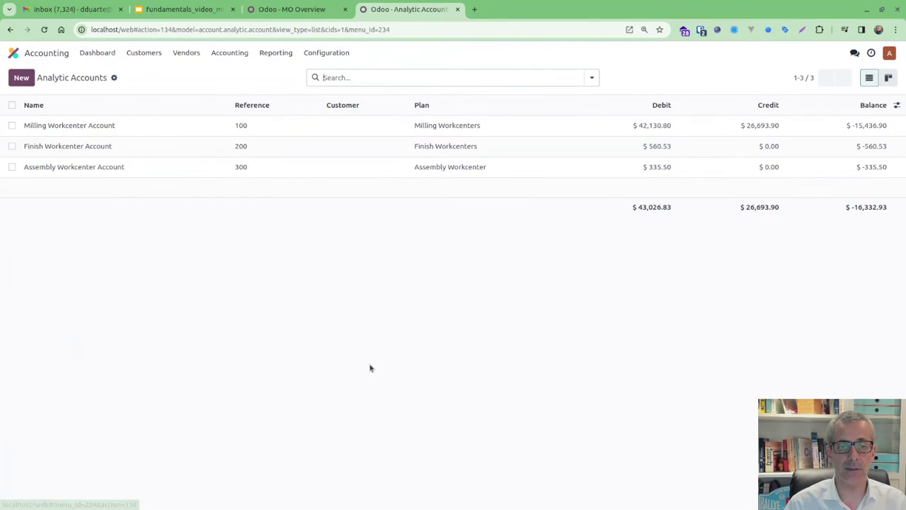
# Examine the February 2024 gross margin entries of the Assembly Workcenter Account
pyautogui.click(71, 167)
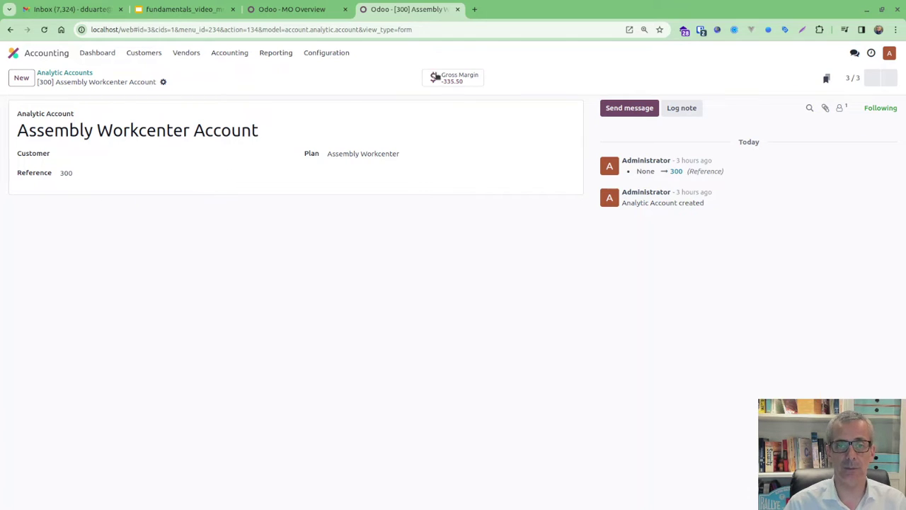
pyautogui.click(457, 83)
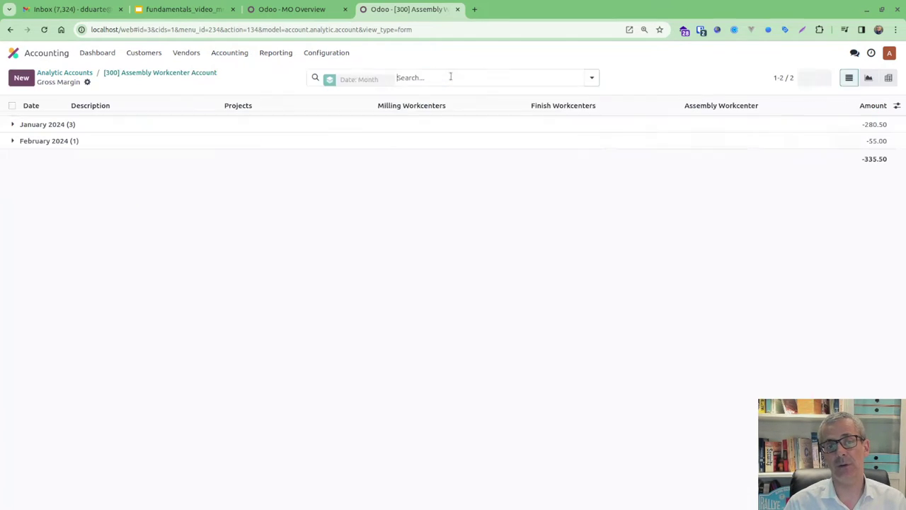
pyautogui.click(66, 141)
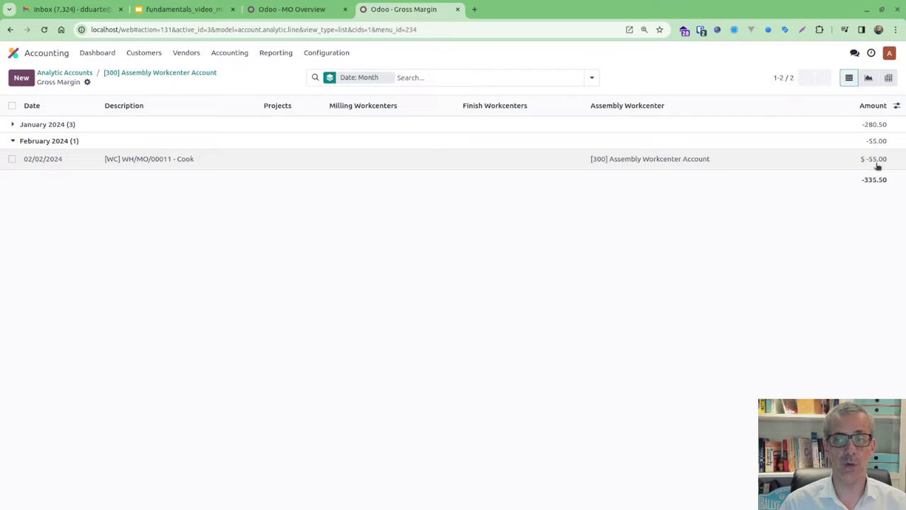
# Return to the manufacturing order overview and compare the Assembly Cook operation's real cost with the analytic entry
pyautogui.click(255, 11)
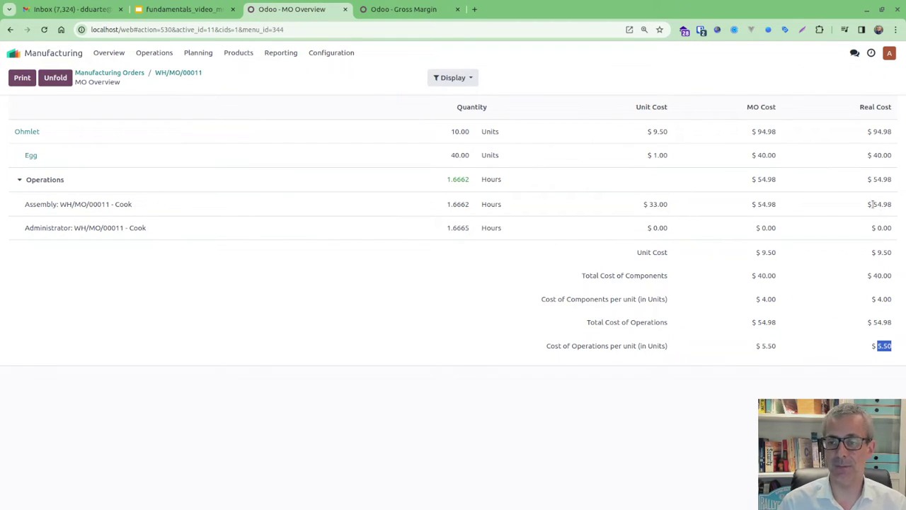
pyautogui.moveTo(874, 204); pyautogui.dragTo(894, 206)
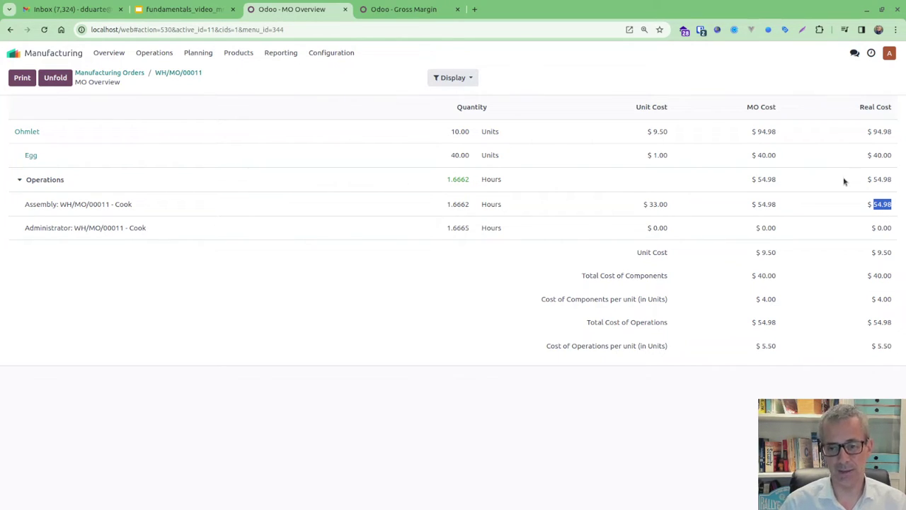
pyautogui.press('super')
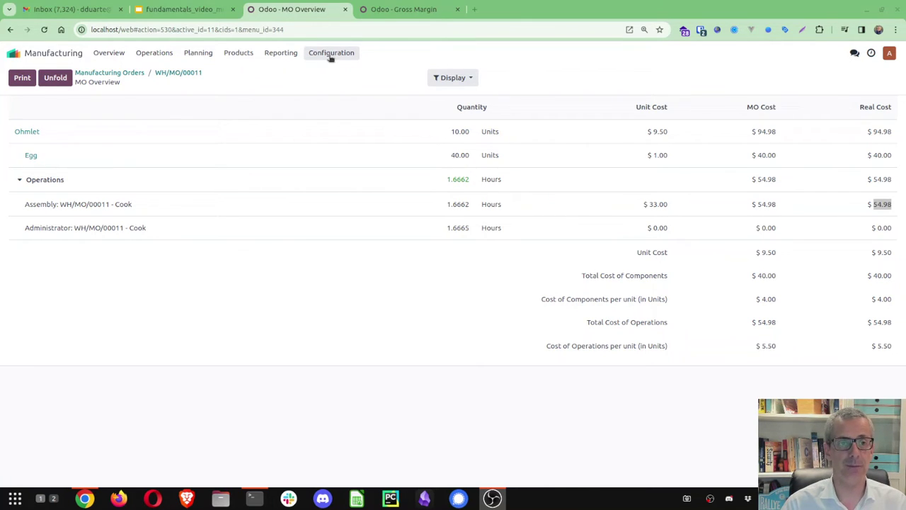
# Show the Work Orders report as a pivot table, check its measures, and remove the Ready, Waiting, Pending or In Progress filter
pyautogui.click(287, 54)
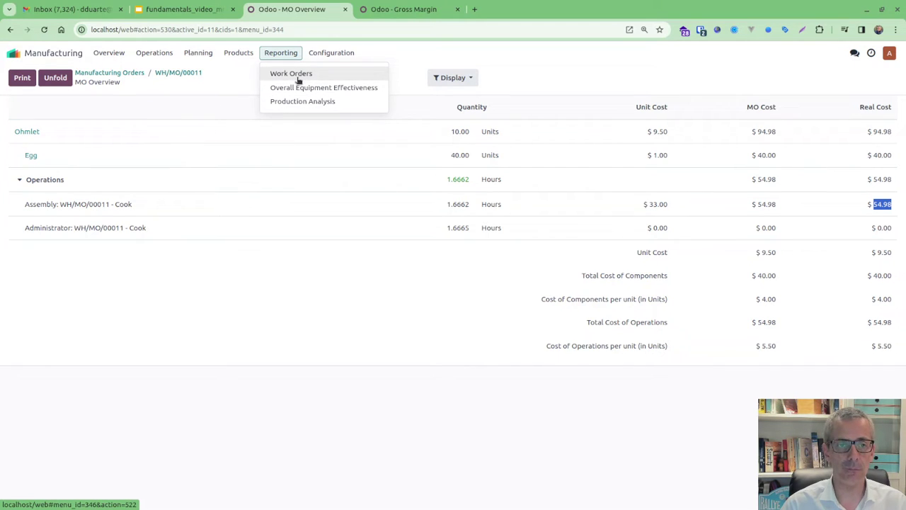
pyautogui.click(302, 77)
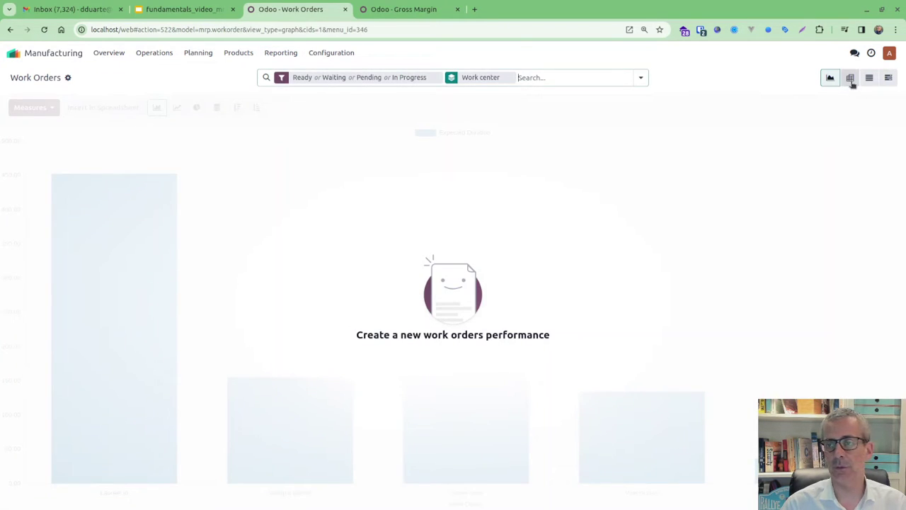
pyautogui.click(850, 79)
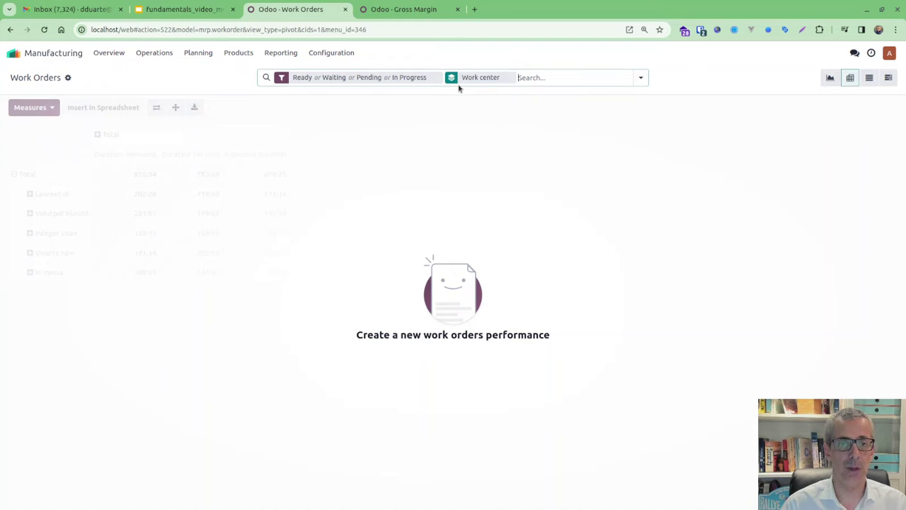
pyautogui.click(53, 107)
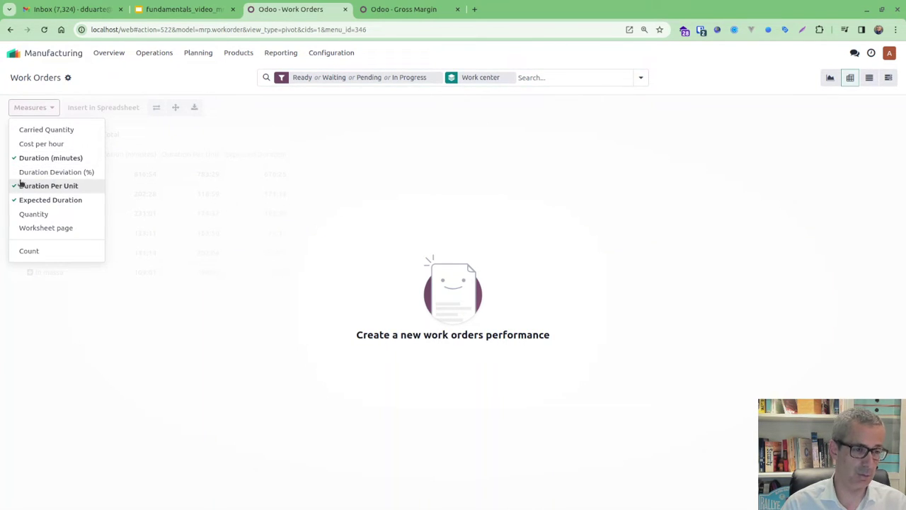
pyautogui.click(431, 80)
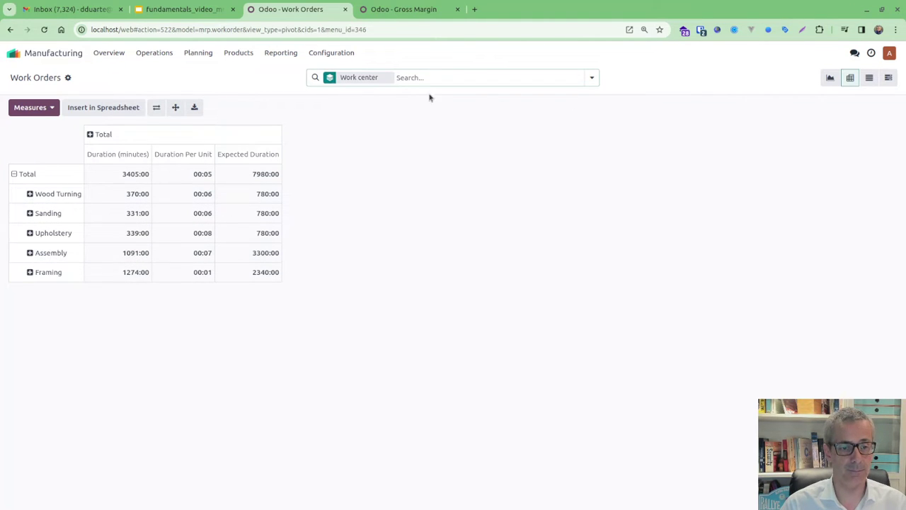
# Filter the Work Orders pivot by work center using the search term "assembl"
pyautogui.write('assembl')
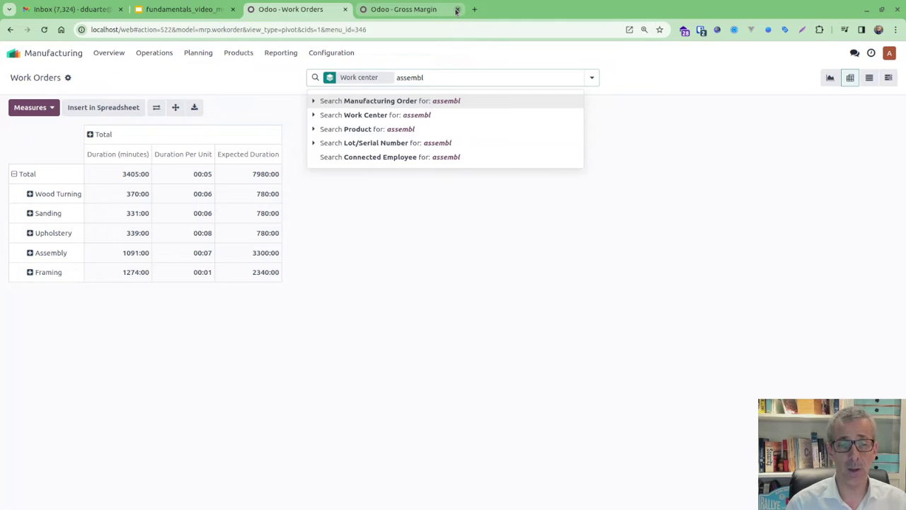
pyautogui.press('Down')
pyautogui.press('Return')
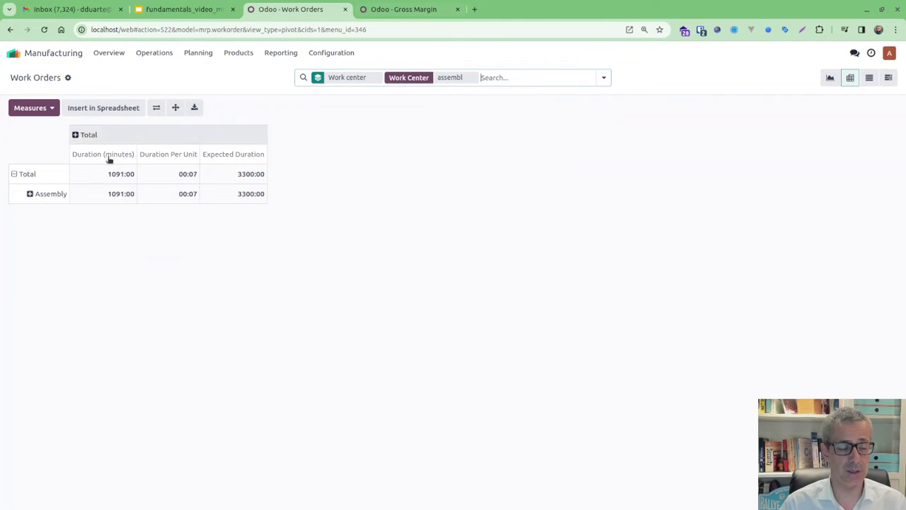
# Group the pivot's total column by the custom group Production Date
pyautogui.click(89, 136)
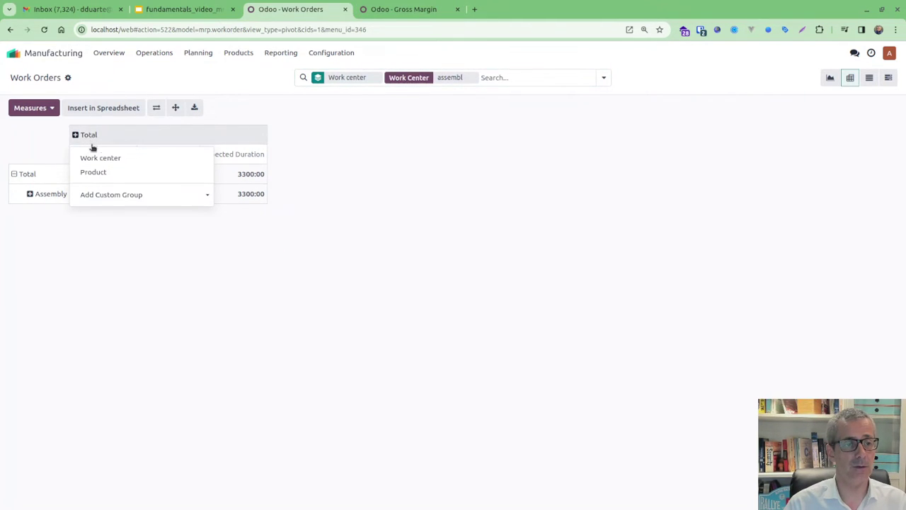
pyautogui.click(103, 194)
pyautogui.scroll(-3, 163, 235)
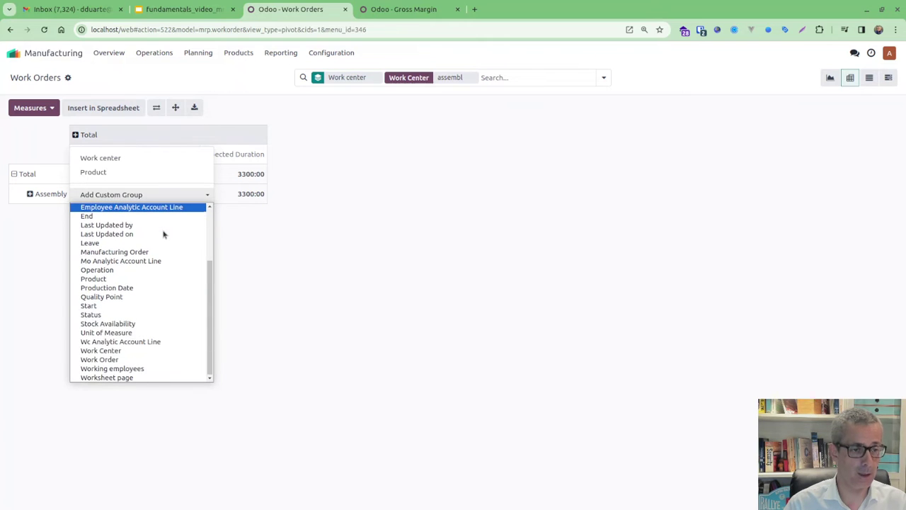
pyautogui.scroll(2, 163, 234)
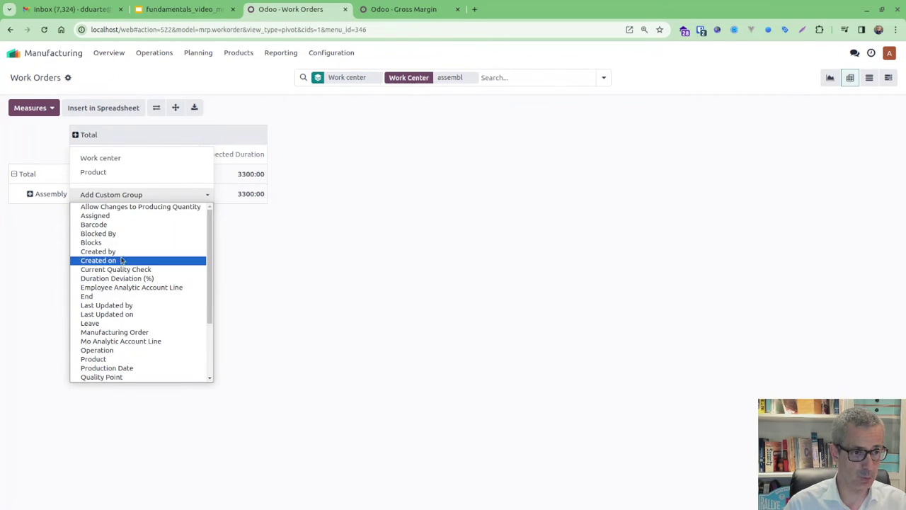
pyautogui.scroll(-2, 141, 302)
pyautogui.click(141, 312)
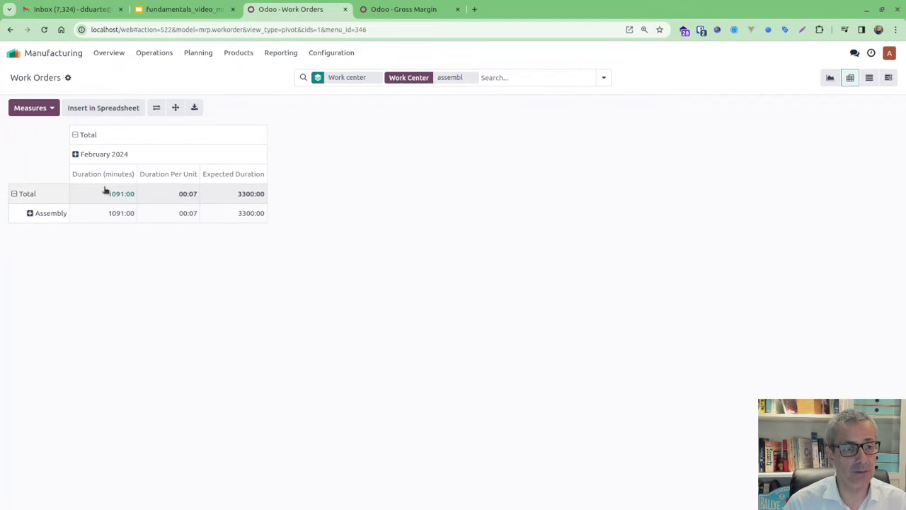
# Break down the pivot's February 2024 column by manufacturing order using a custom group and review the durations across all orders
pyautogui.click(75, 154)
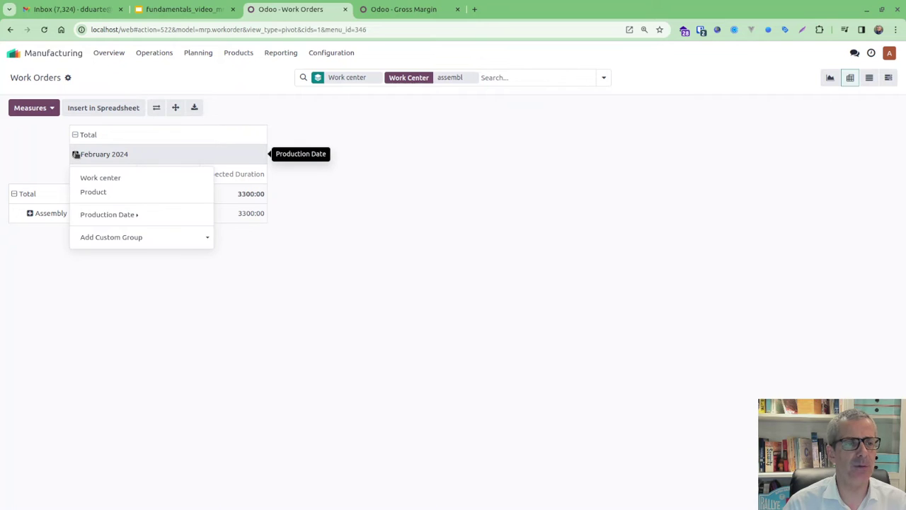
pyautogui.click(76, 153)
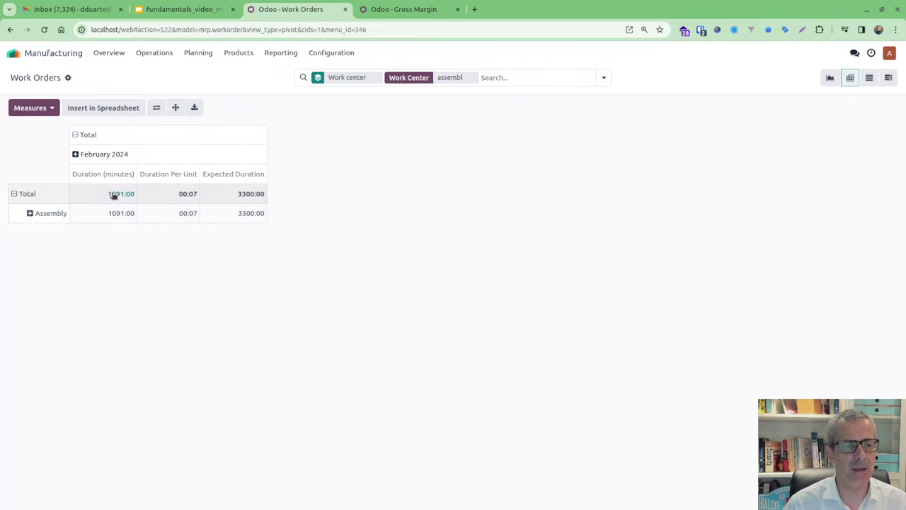
pyautogui.click(108, 157)
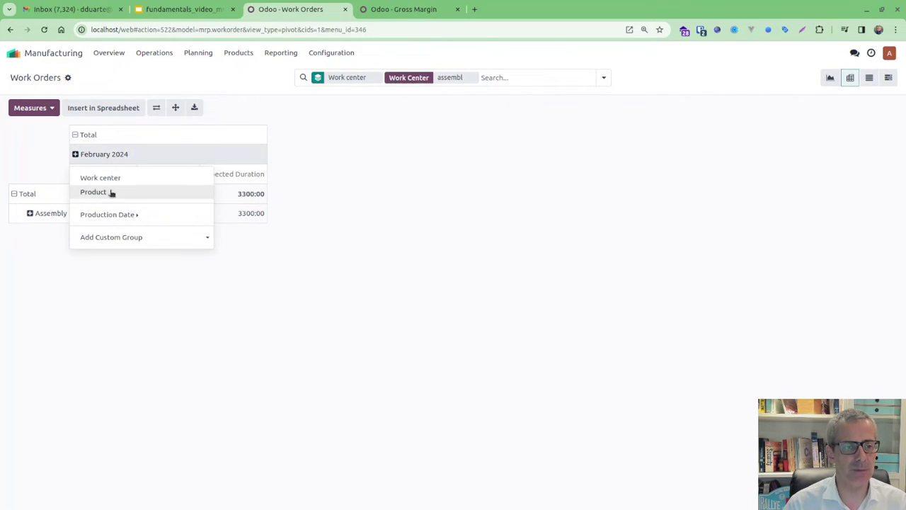
pyautogui.click(132, 238)
pyautogui.scroll(-3, 127, 304)
pyautogui.click(129, 294)
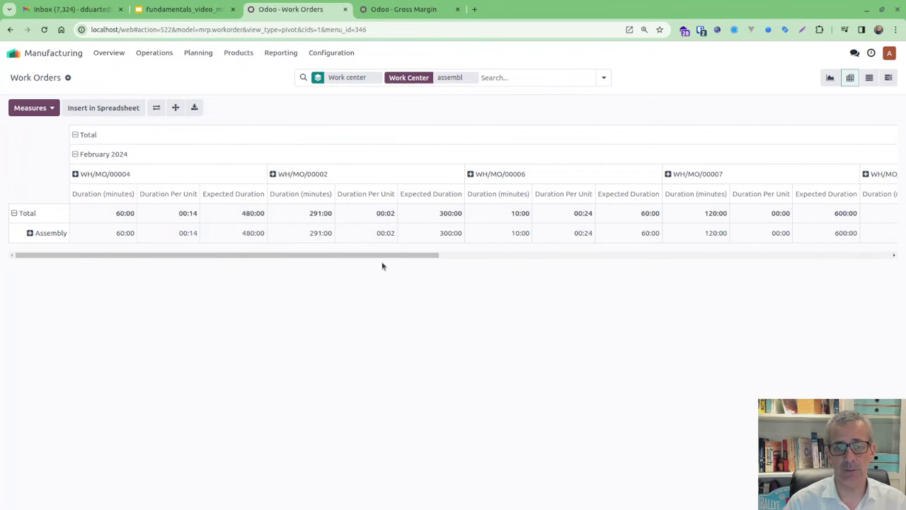
pyautogui.moveTo(390, 257); pyautogui.dragTo(842, 257)
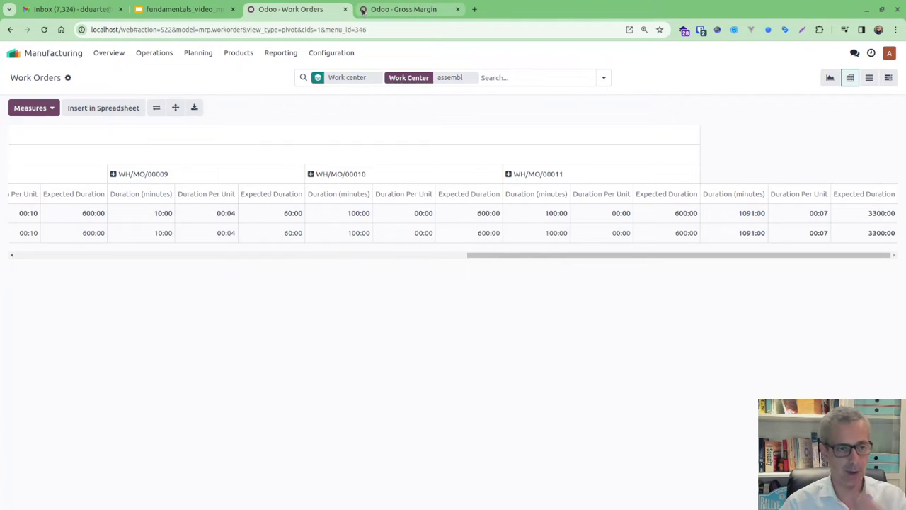
# In the browser tab showing Gross Margin, switch to the Dashboards app and view the Cost of Manufacturing dashboard under Logistics
pyautogui.click(386, 10)
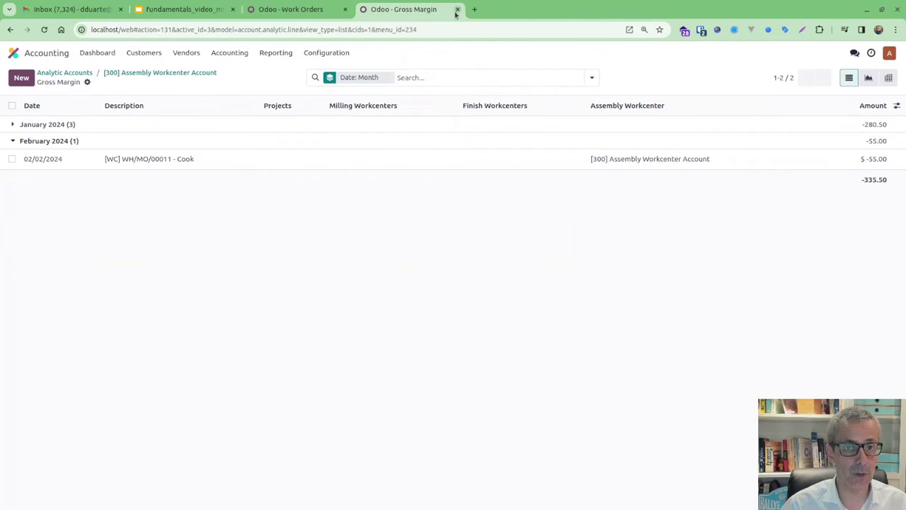
pyautogui.click(14, 53)
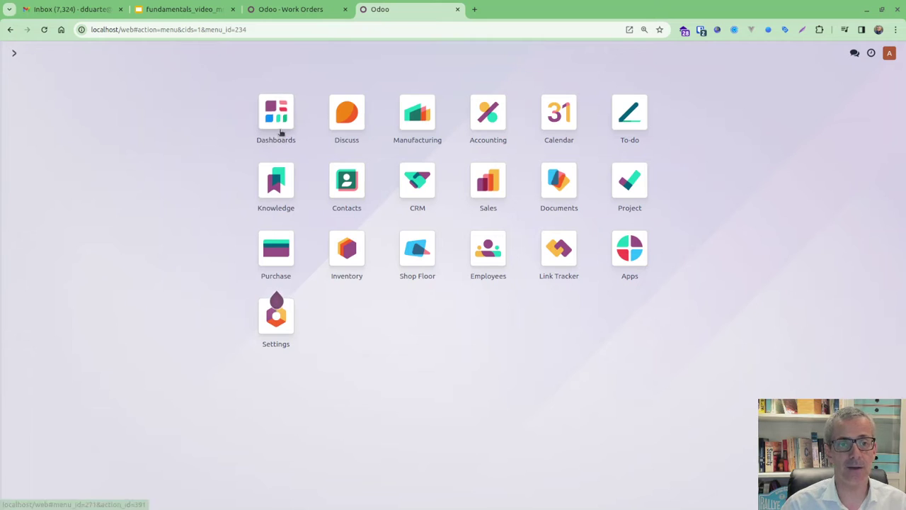
pyautogui.click(279, 133)
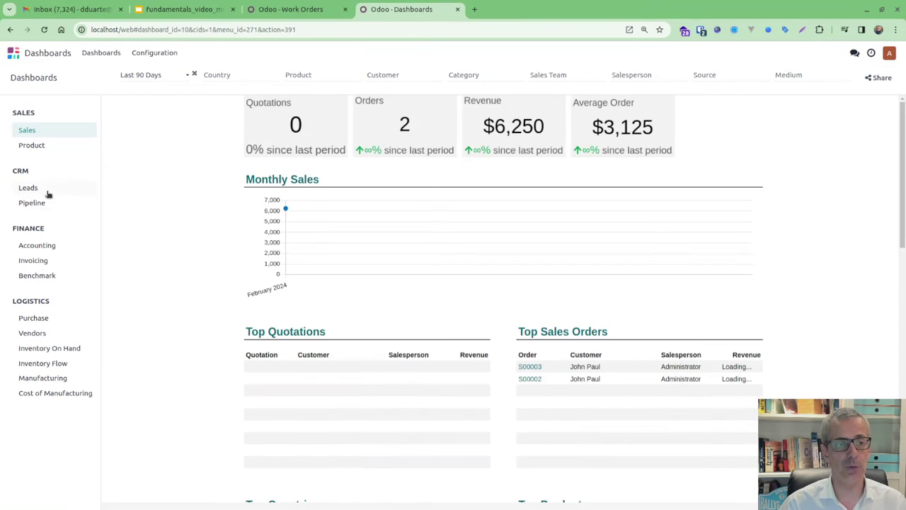
pyautogui.click(58, 391)
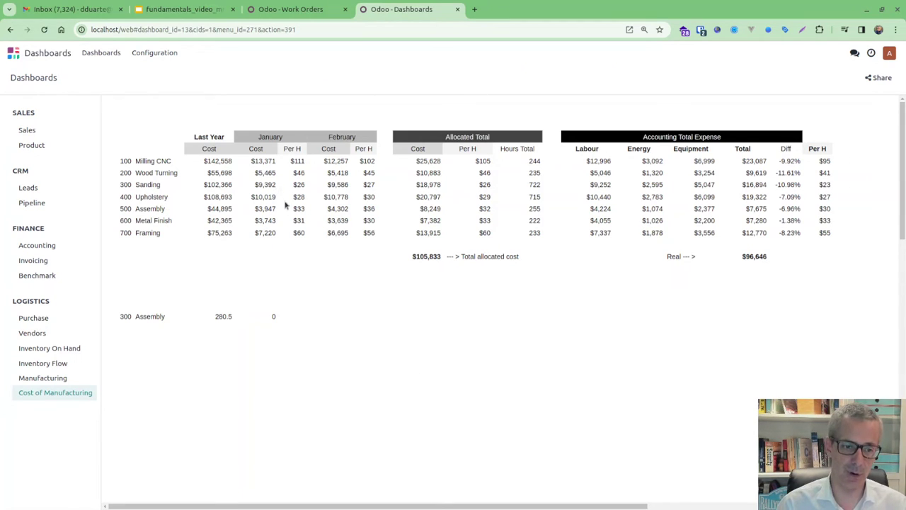
# Open the Logistics group in the dashboard configuration and open its Cost of Manufacturing spreadsheet for editing
pyautogui.click(160, 54)
pyautogui.click(170, 74)
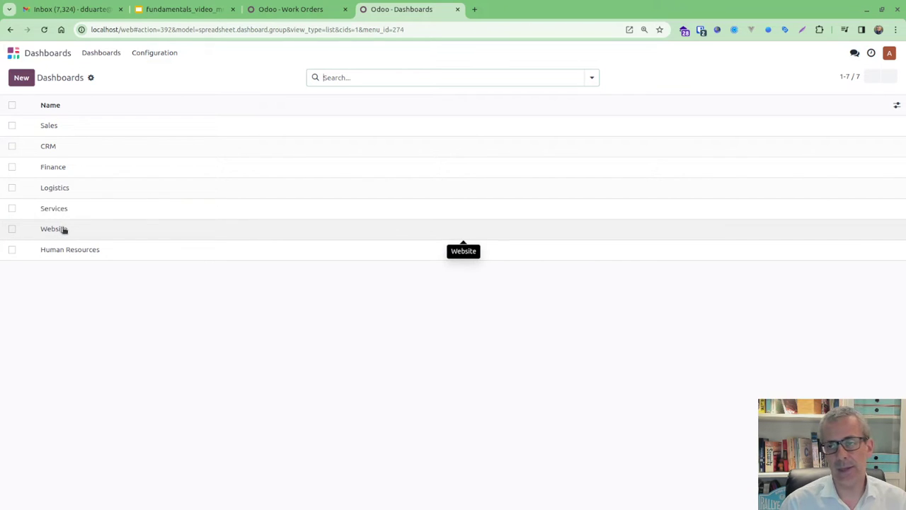
pyautogui.click(95, 191)
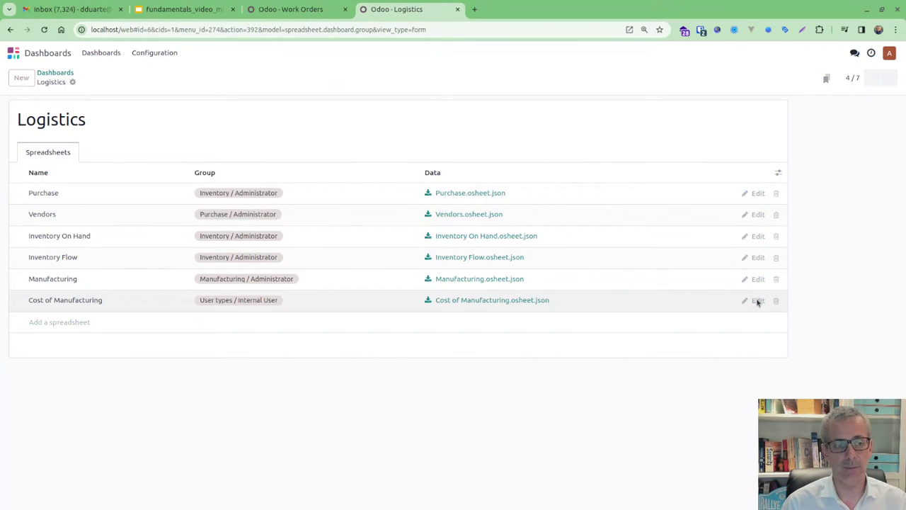
pyautogui.click(755, 300)
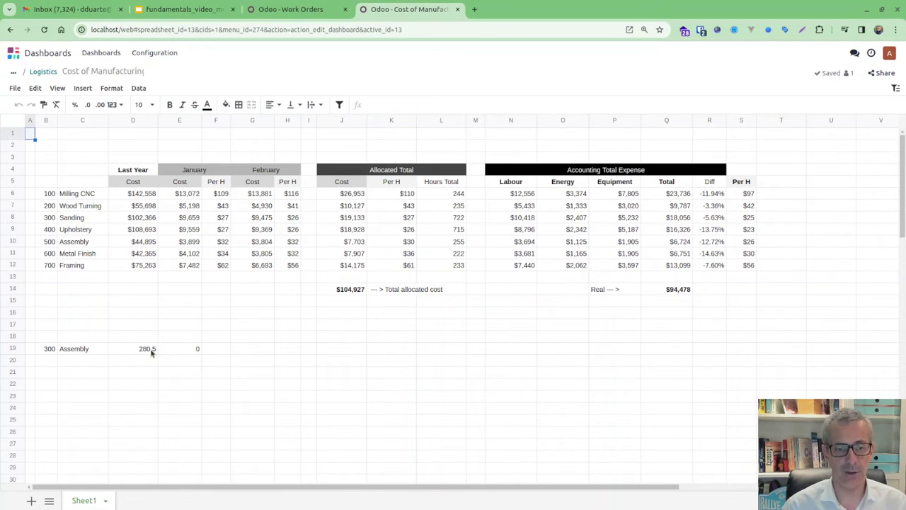
# Inspect the ODOO.ANALYTIC.BALANCE formula and its arguments in cell D19 of the Assembly row
pyautogui.click(151, 350)
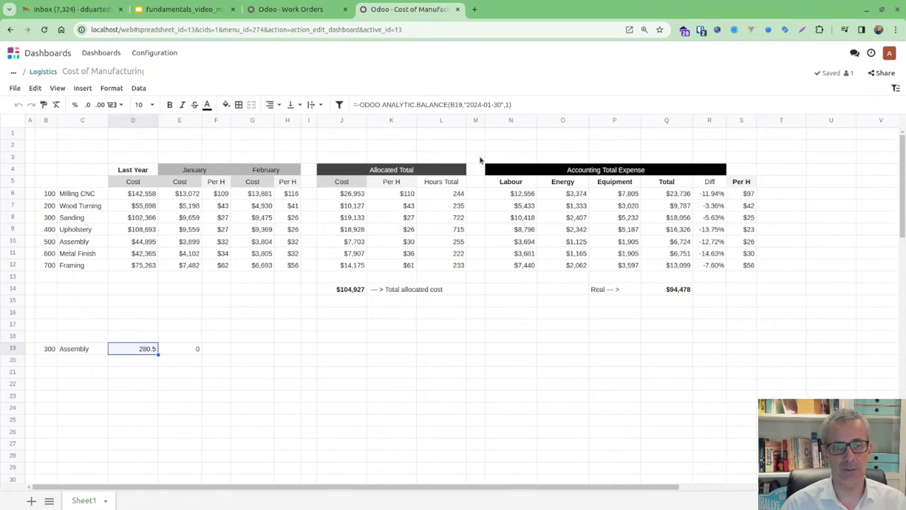
pyautogui.click(472, 105)
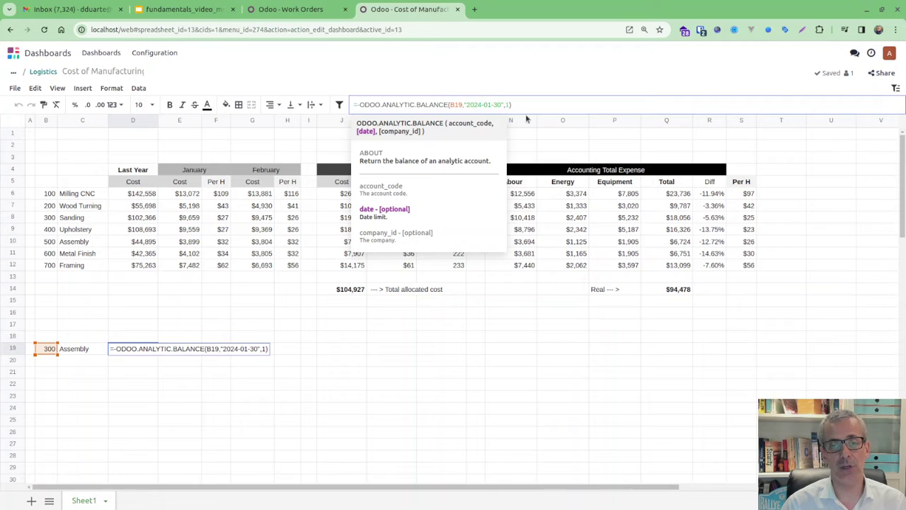
pyautogui.press('Return')
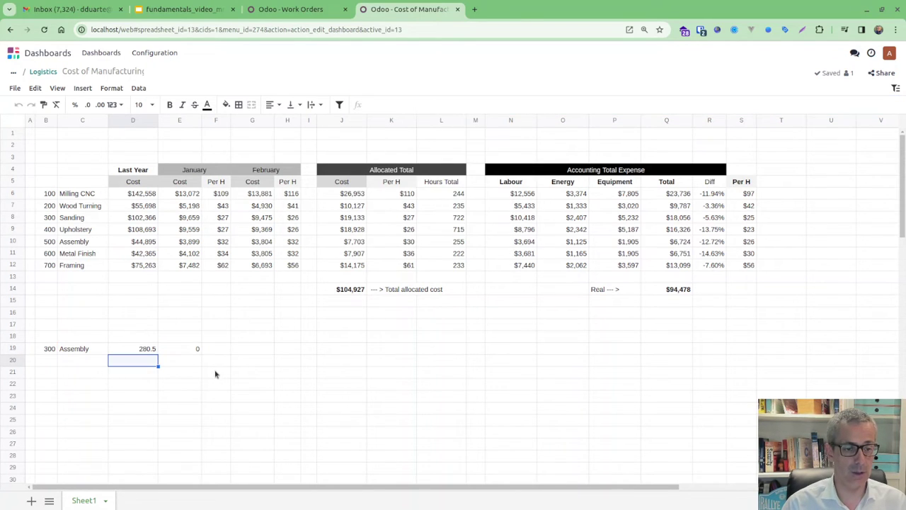
# Set the date limit in cell E19's ODOO.ANALYTIC.BALANCE formula to "2024-03-29"
pyautogui.click(192, 349)
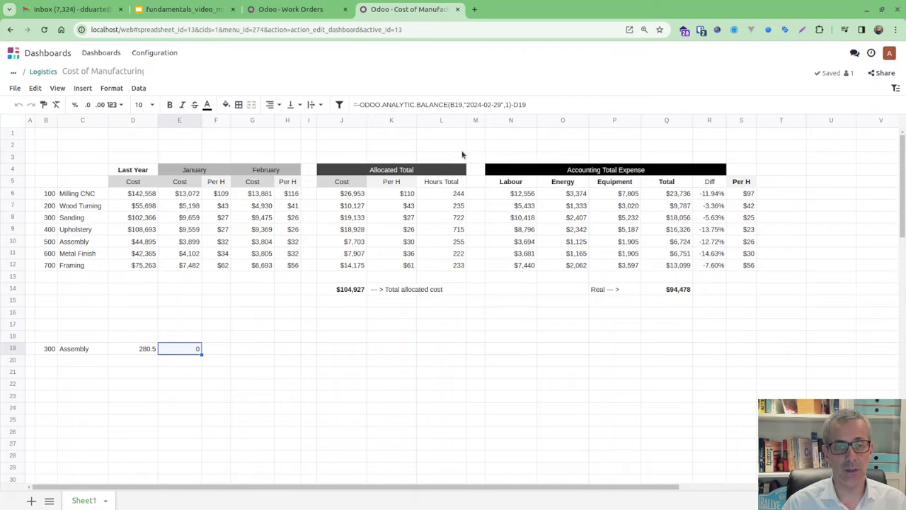
pyautogui.click(491, 105)
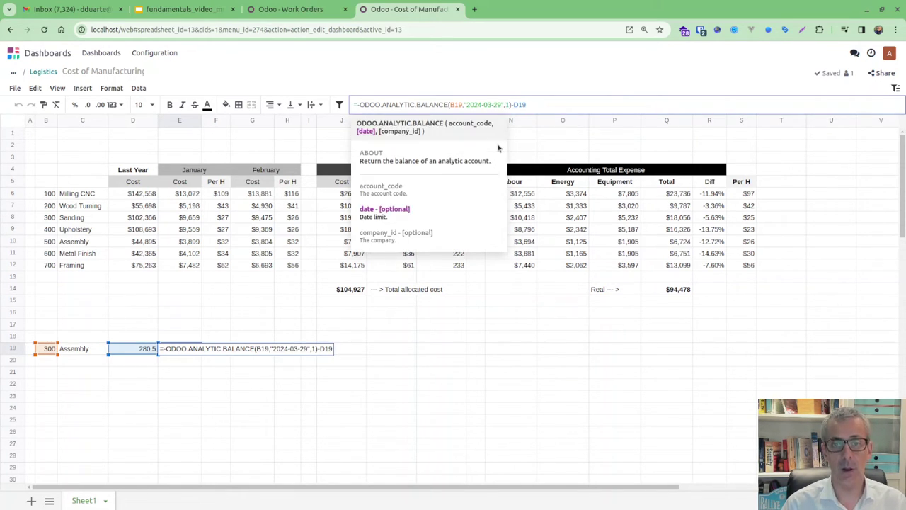
pyautogui.press('Return')
pyautogui.click(189, 349)
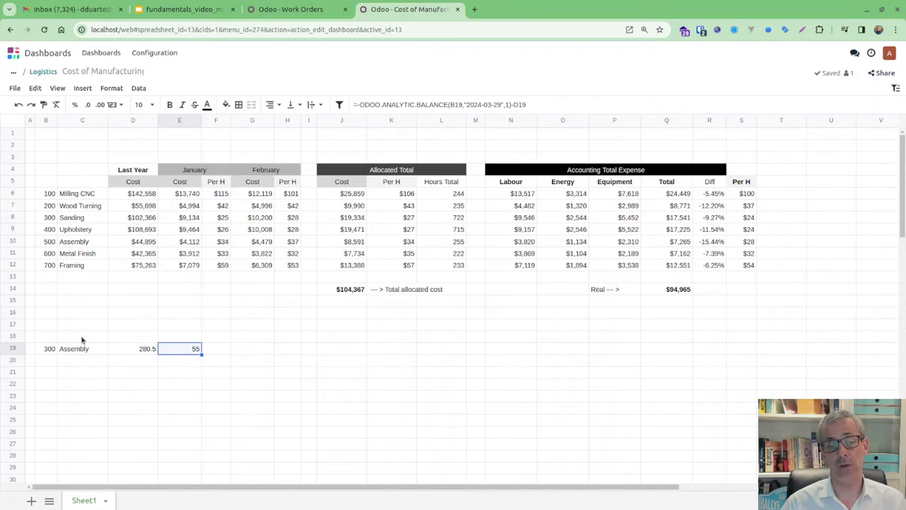
# Compare the analytic balance formulas in cells E19 and D19, checking the account code reference and the subtraction of D19
pyautogui.click(535, 106)
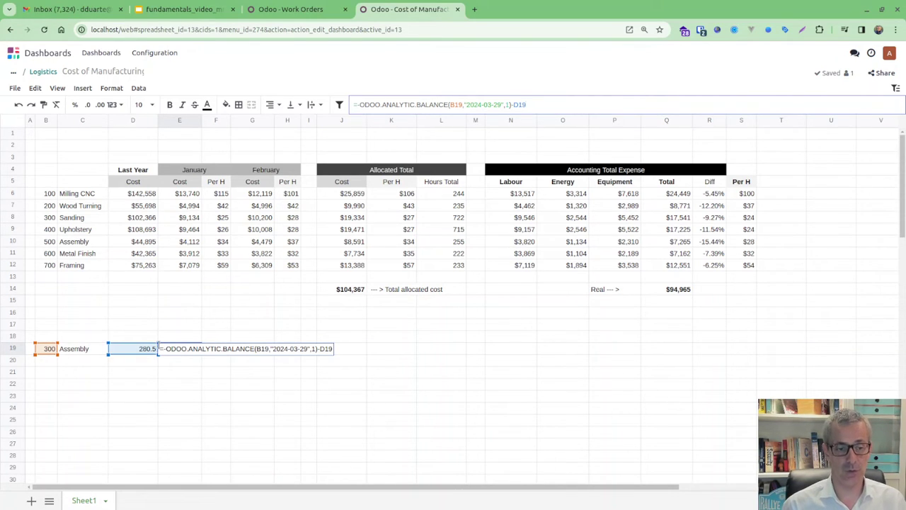
pyautogui.press('Return')
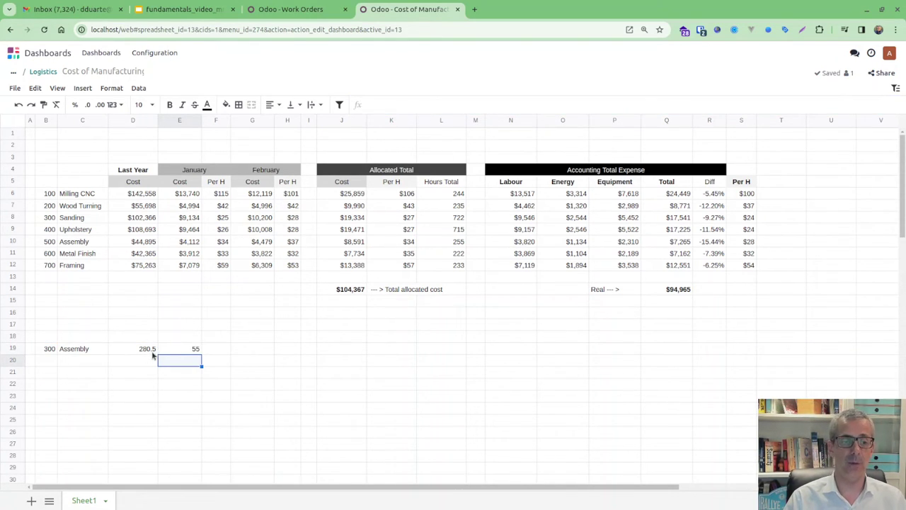
pyautogui.click(152, 351)
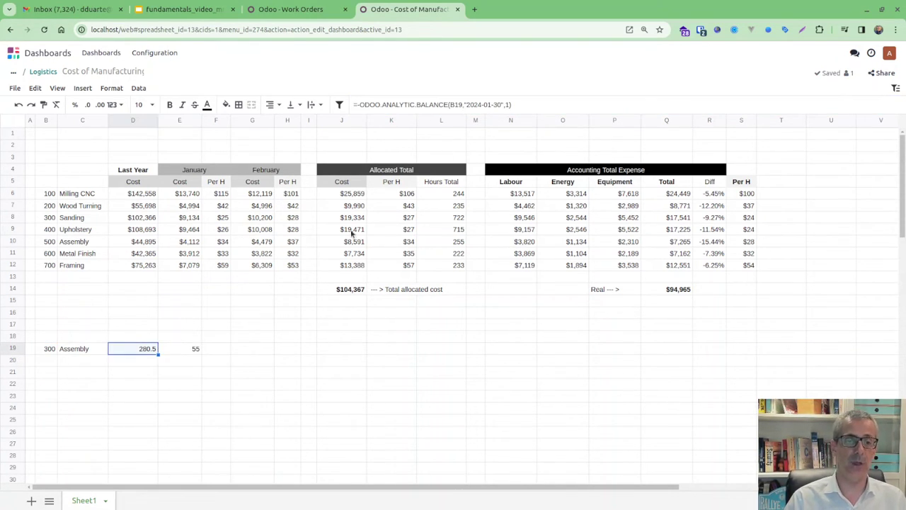
pyautogui.click(452, 104)
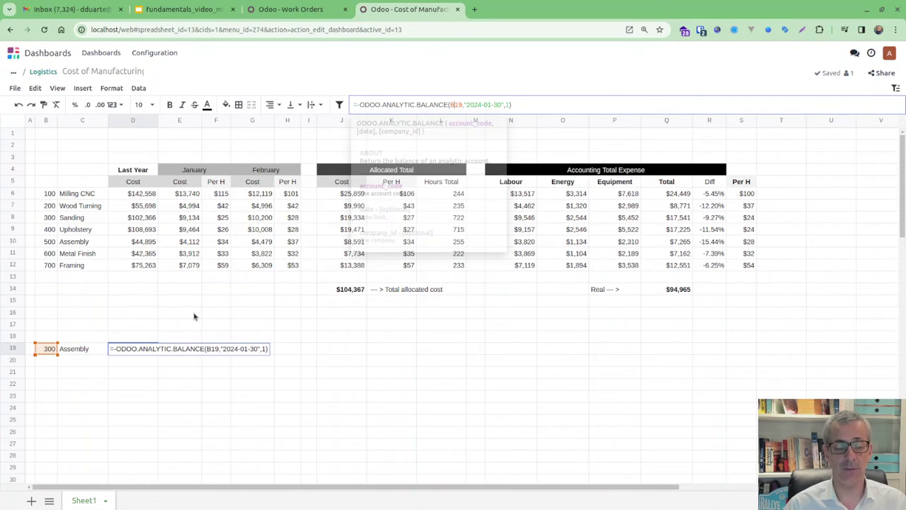
pyautogui.press('Return')
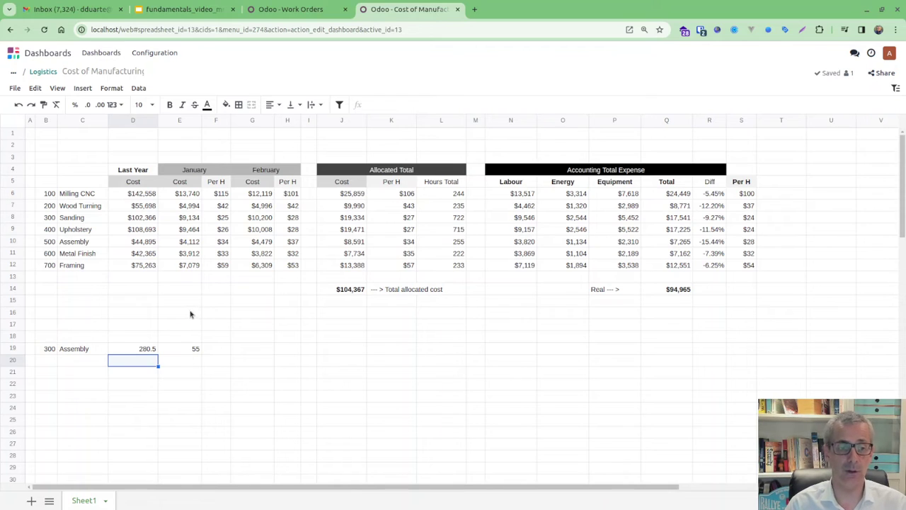
pyautogui.click(177, 349)
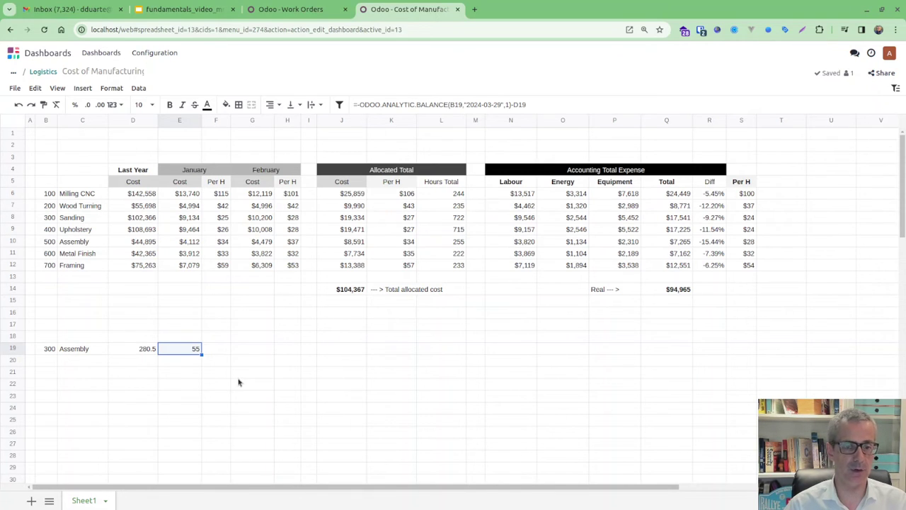
# Review the work center list with its Last Year, January and February cost columns by highlighting each block
pyautogui.click(179, 327)
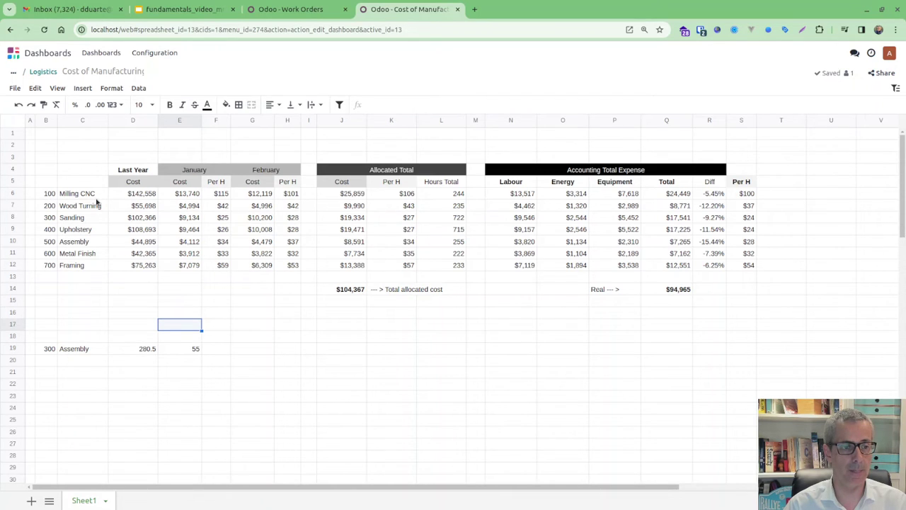
pyautogui.moveTo(54, 196); pyautogui.dragTo(85, 268)
pyautogui.click(106, 313)
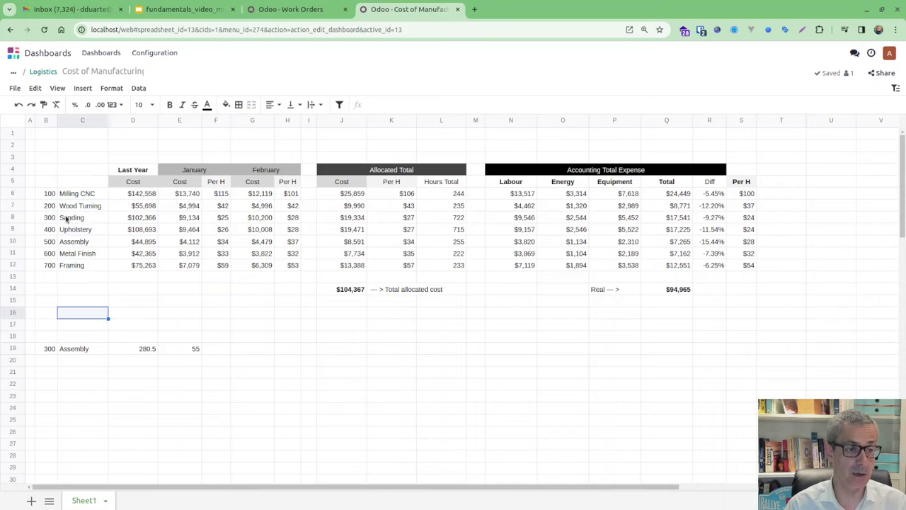
pyautogui.moveTo(85, 196); pyautogui.dragTo(88, 266)
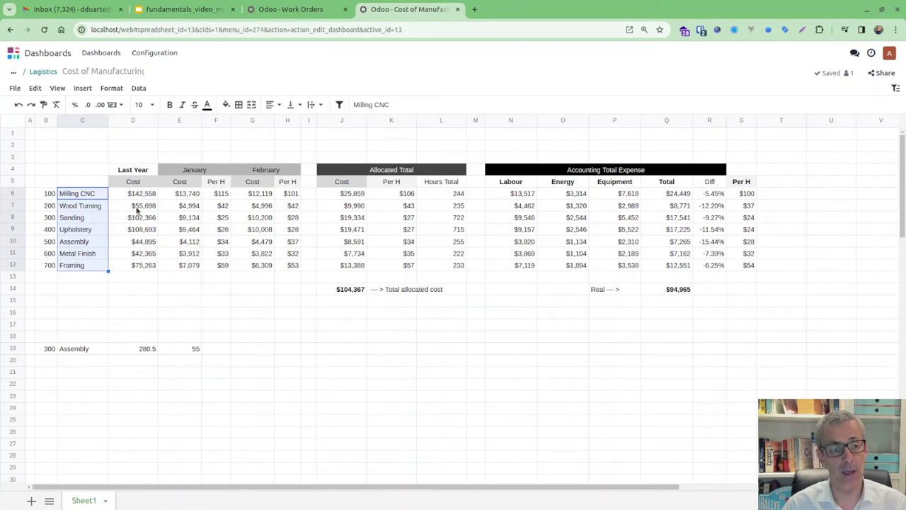
pyautogui.moveTo(128, 183); pyautogui.dragTo(127, 266)
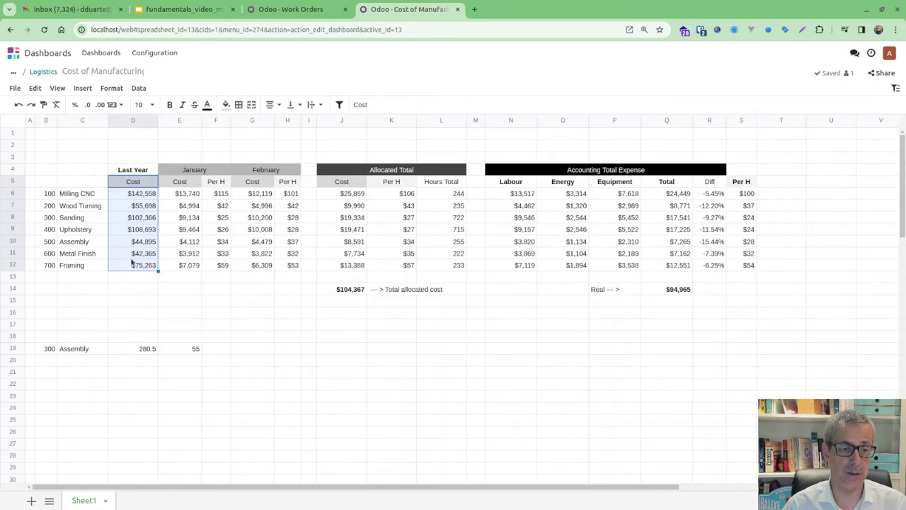
pyautogui.moveTo(177, 173); pyautogui.dragTo(219, 276)
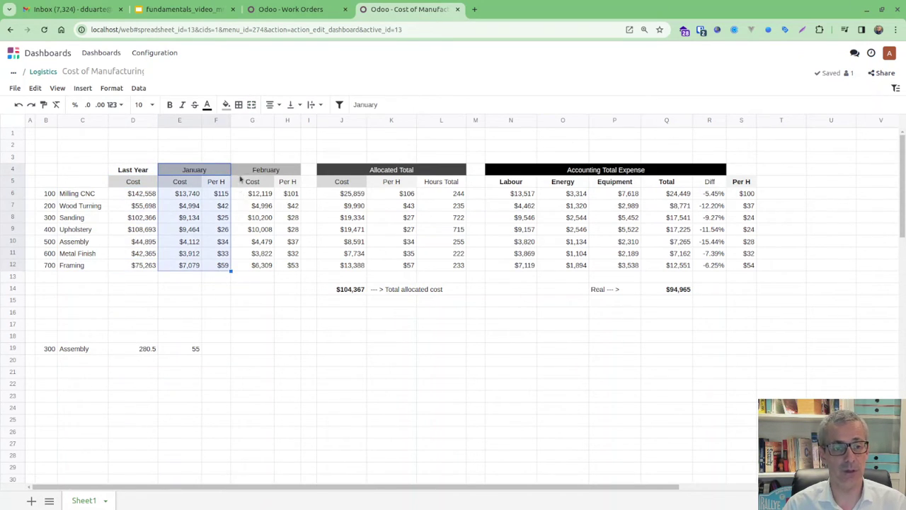
pyautogui.moveTo(240, 175); pyautogui.dragTo(280, 269)
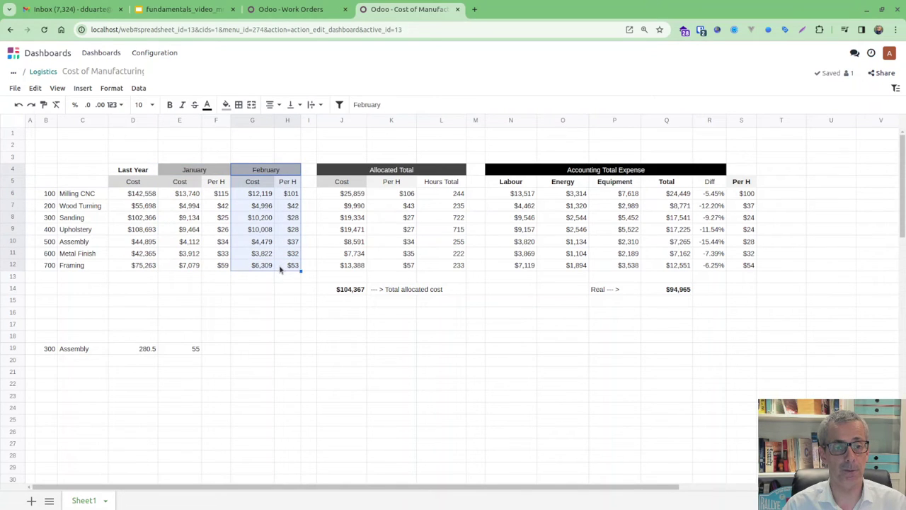
# Examine the Allocated Total formulas for Milling CNC's cost and for Assembly's cost and cost per hour
pyautogui.click(340, 193)
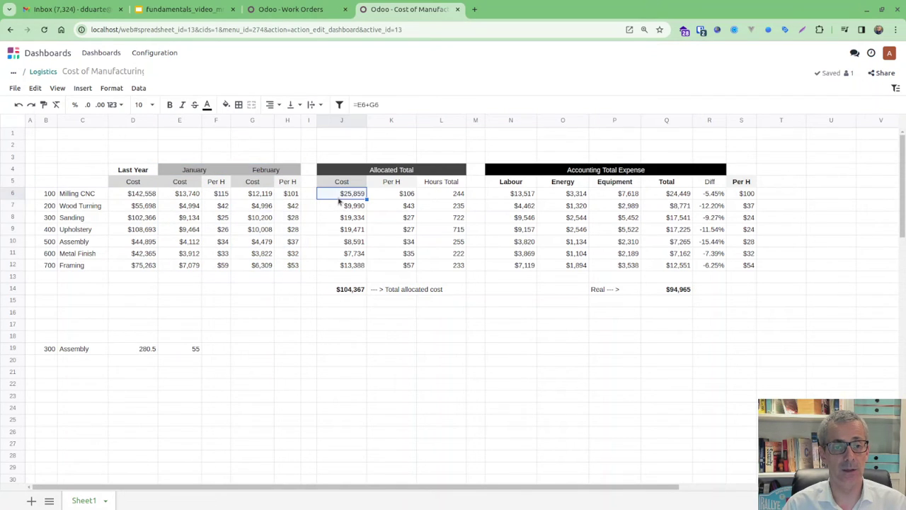
pyautogui.click(374, 105)
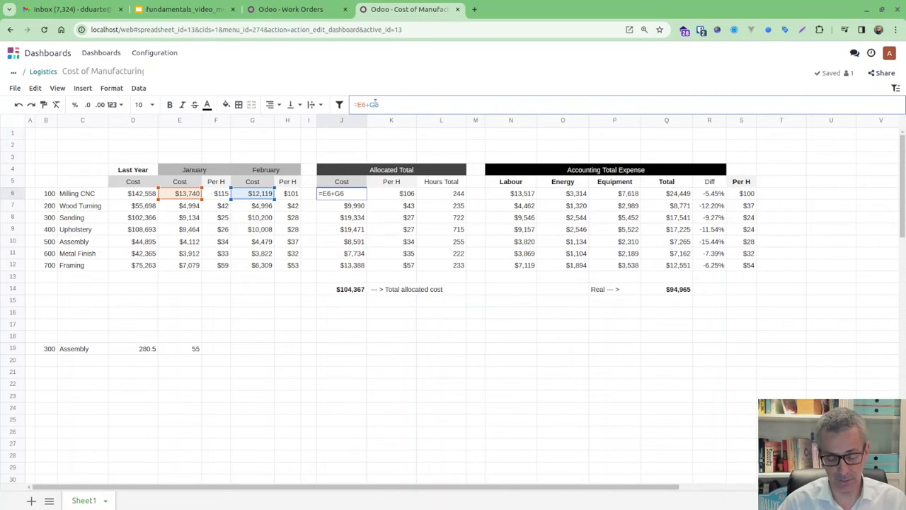
pyautogui.press('Return')
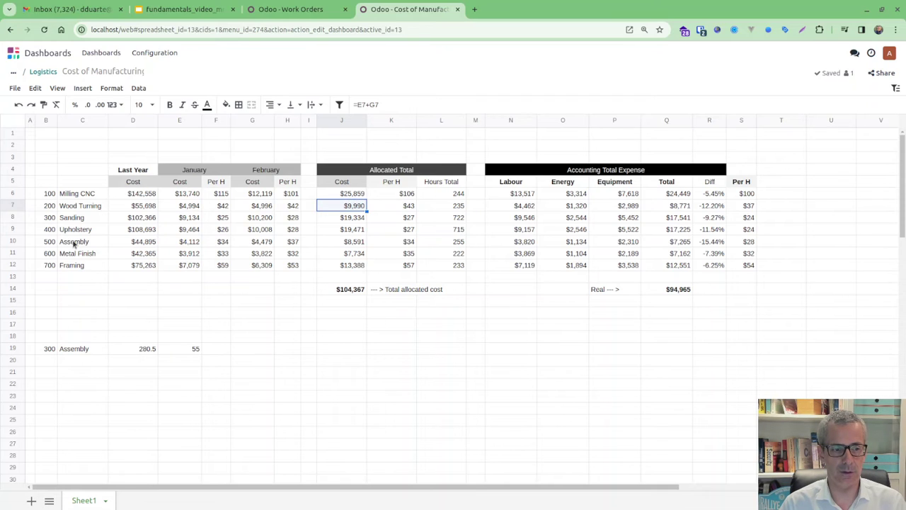
pyautogui.click(356, 243)
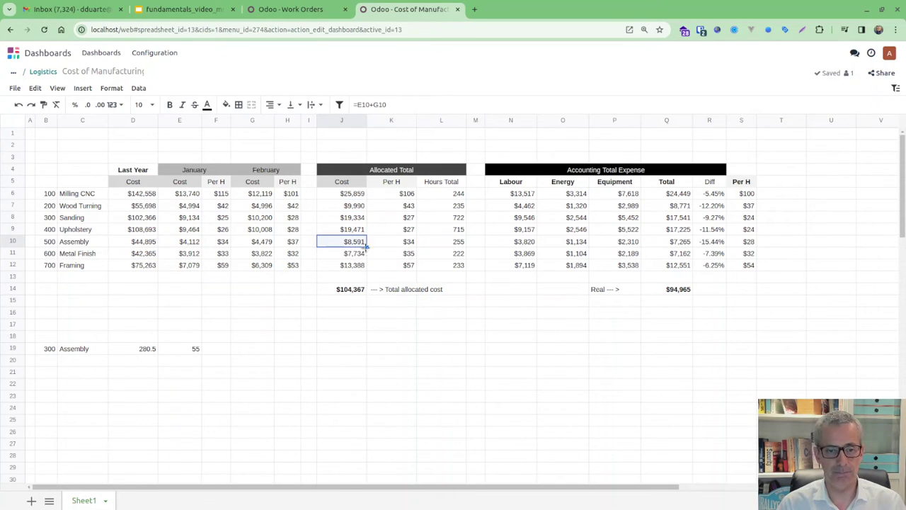
pyautogui.click(395, 244)
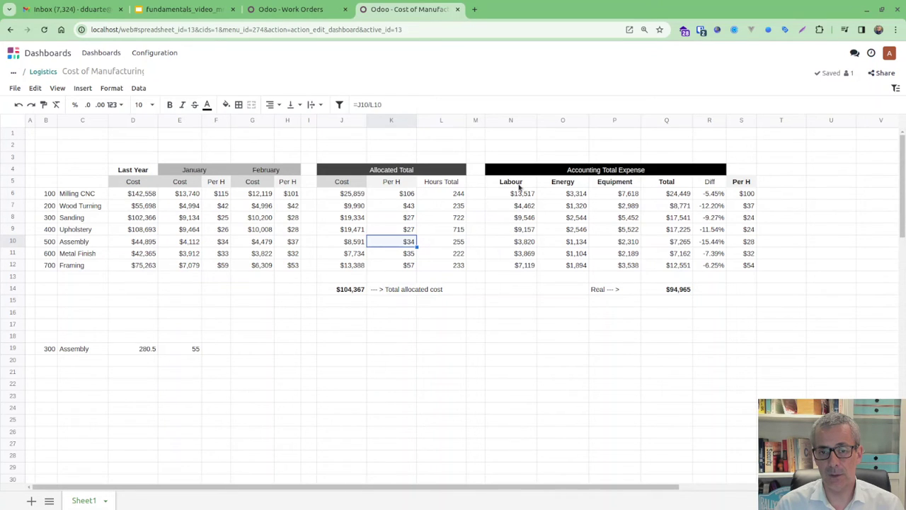
# Review the Accounting Total Expense block by highlighting the Labour, Energy and Equipment columns for all work centers
pyautogui.moveTo(522, 172); pyautogui.dragTo(546, 242)
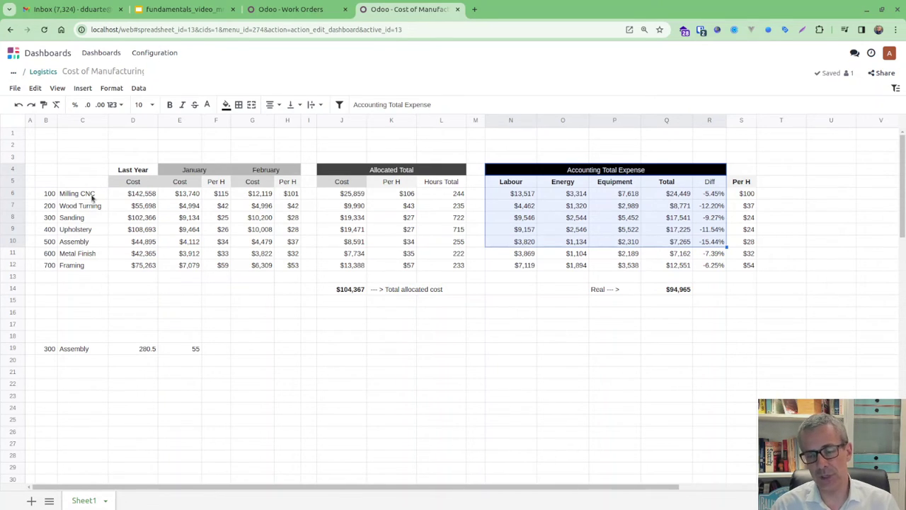
pyautogui.click(494, 350)
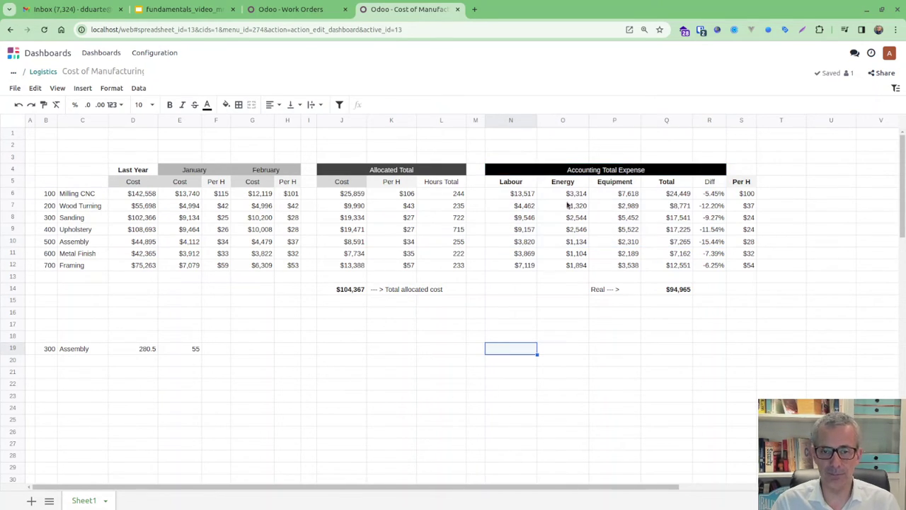
pyautogui.moveTo(536, 194); pyautogui.dragTo(522, 268)
pyautogui.moveTo(566, 193); pyautogui.dragTo(573, 267)
pyautogui.moveTo(611, 200); pyautogui.dragTo(617, 272)
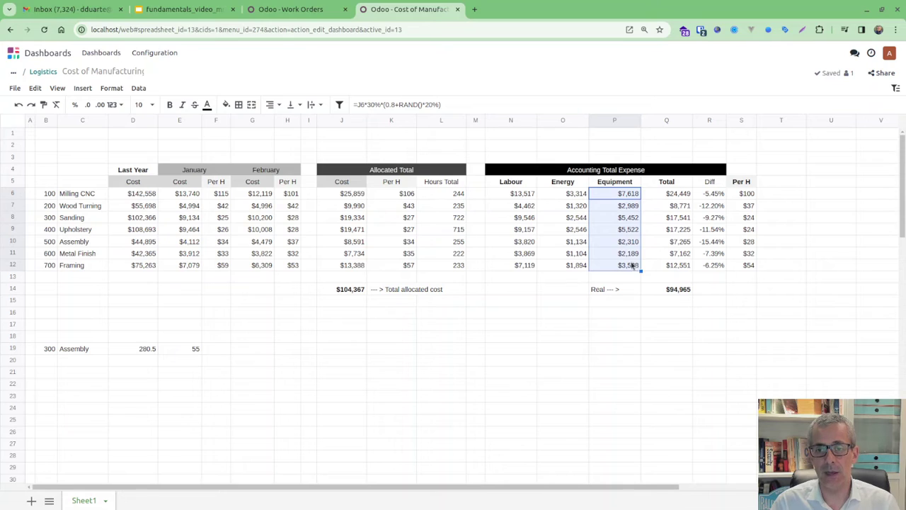
# Examine the formula behind Assembly's Total in the Accounting Total Expense block, checking the range it sums
pyautogui.click(666, 245)
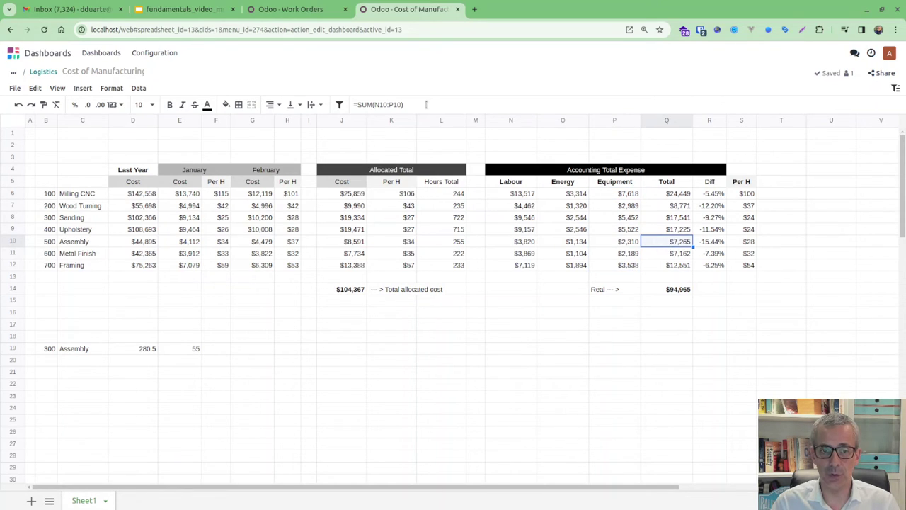
pyautogui.click(427, 104)
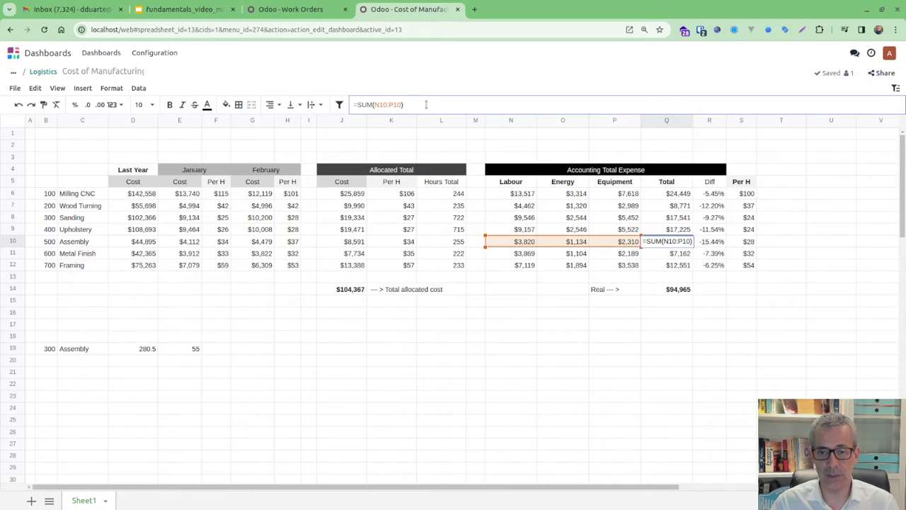
pyautogui.press('Return')
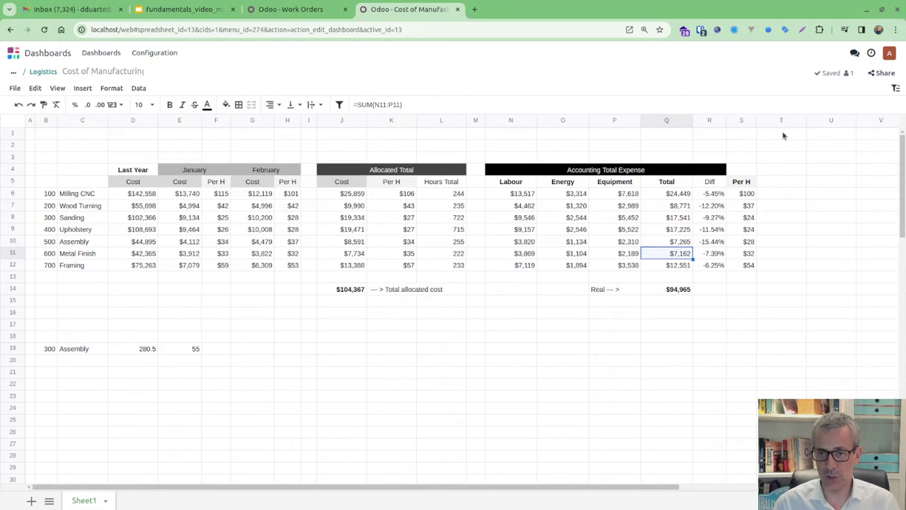
pyautogui.press('Up')
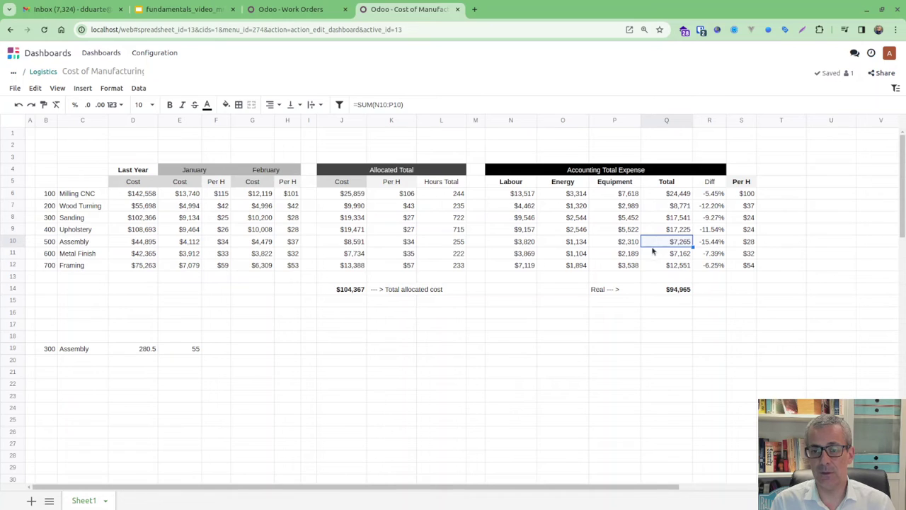
# Examine Assembly's Diff formula against the allocated cost and its real cost Per H formula
pyautogui.click(697, 243)
pyautogui.click(422, 104)
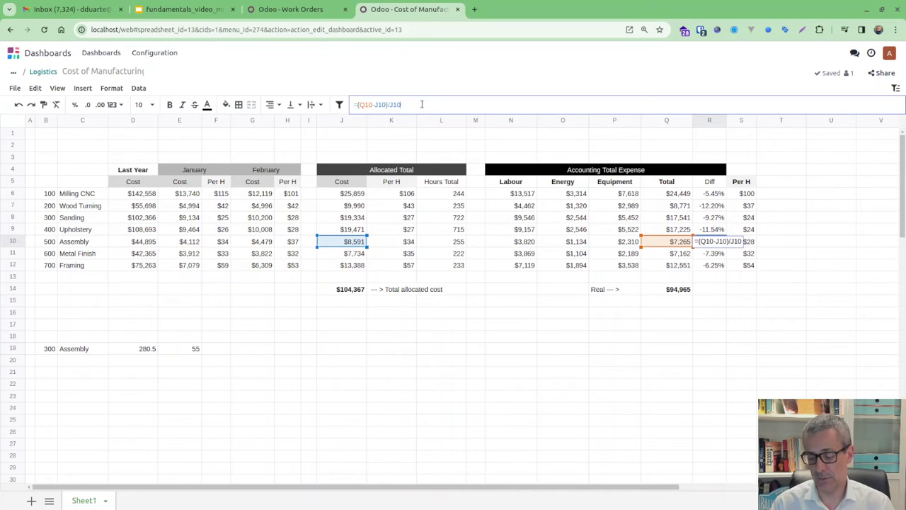
pyautogui.press('Return')
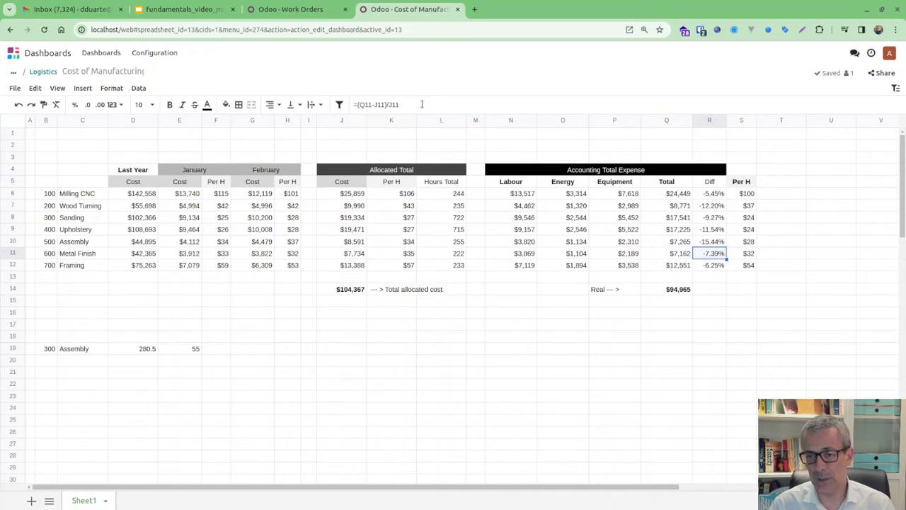
pyautogui.press('Up')
pyautogui.press('Right')
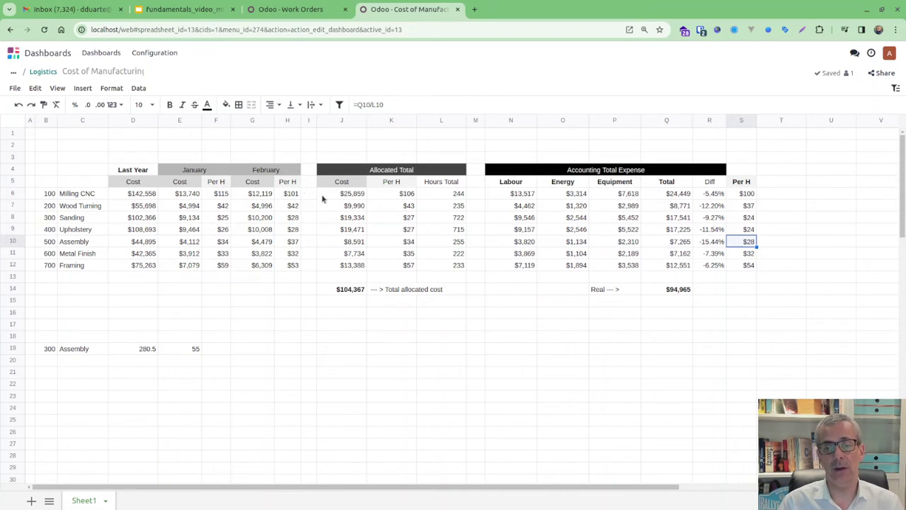
# Compare the overall Real expense sum in Q14 with the total allocated cost sum in J14
pyautogui.click(680, 295)
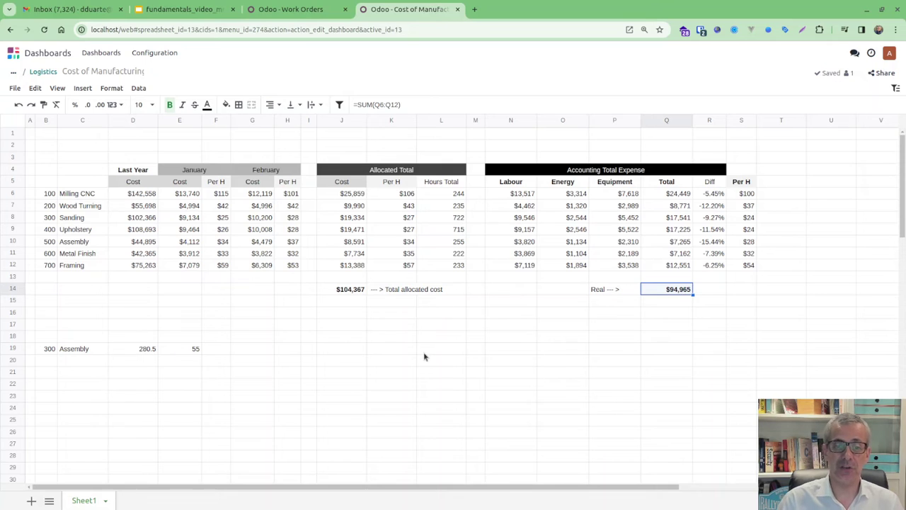
pyautogui.click(348, 293)
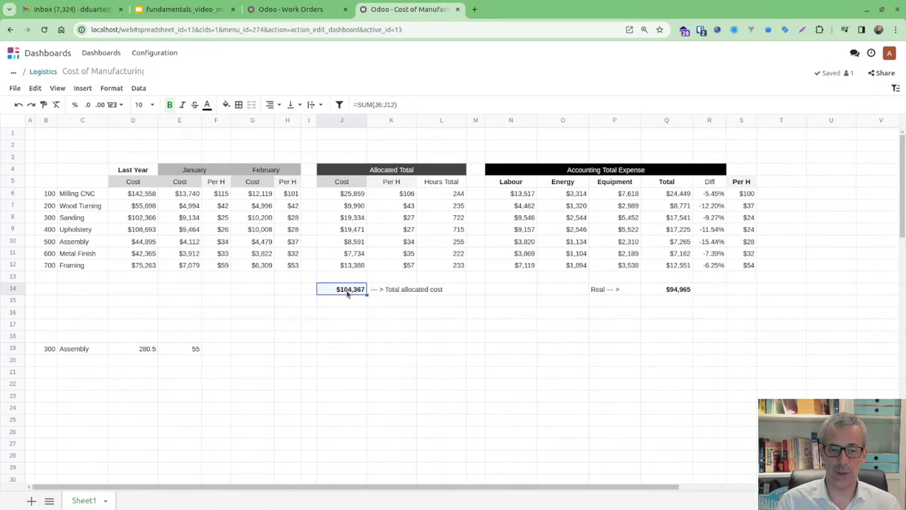
pyautogui.click(688, 293)
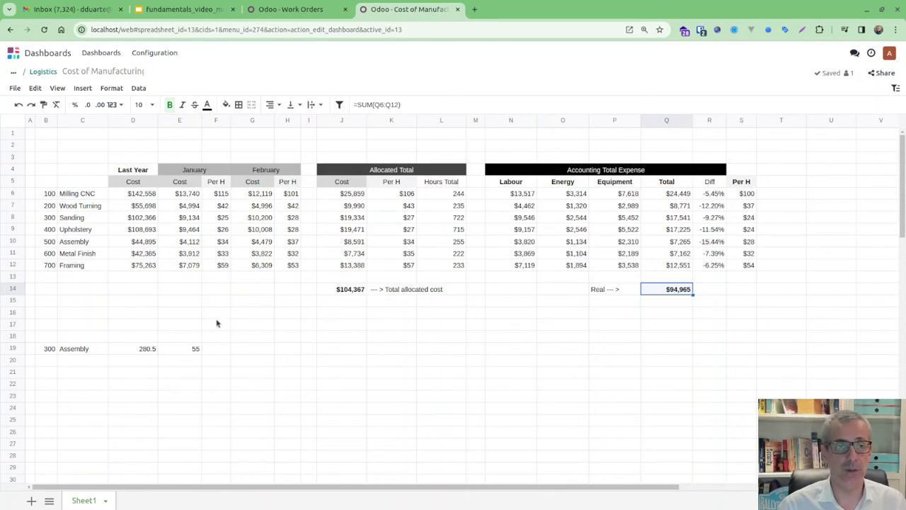
# Open manufacturing order WH/MO/00011 from the Manufacturing Orders list, with the To Do filter removed and sorted by reference
pyautogui.click(293, 9)
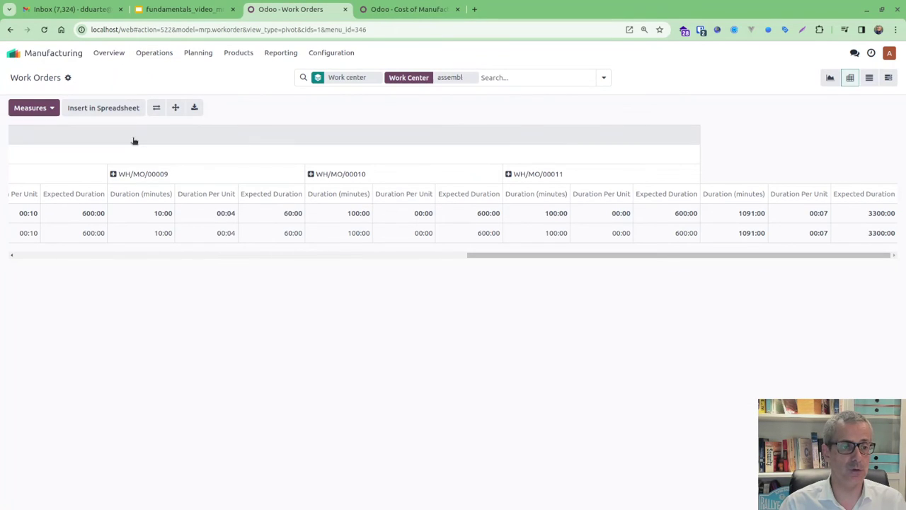
pyautogui.click(155, 54)
pyautogui.click(167, 71)
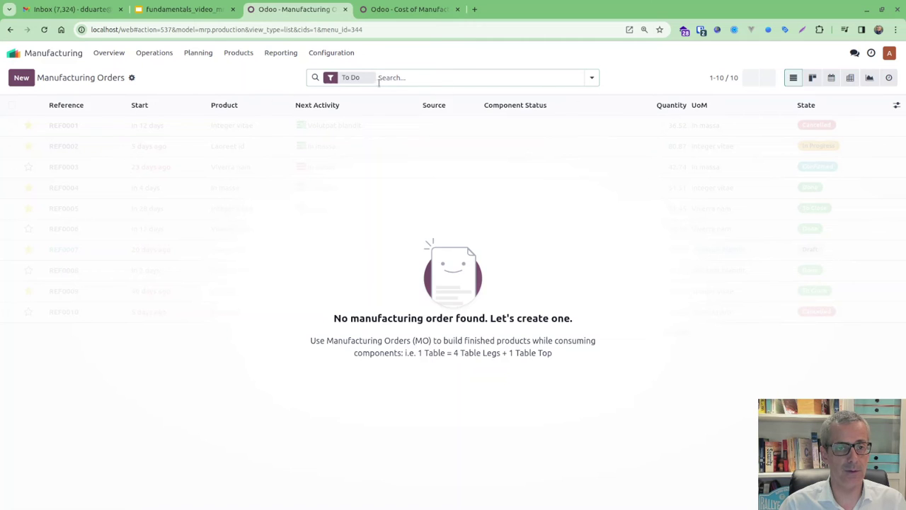
pyautogui.click(372, 77)
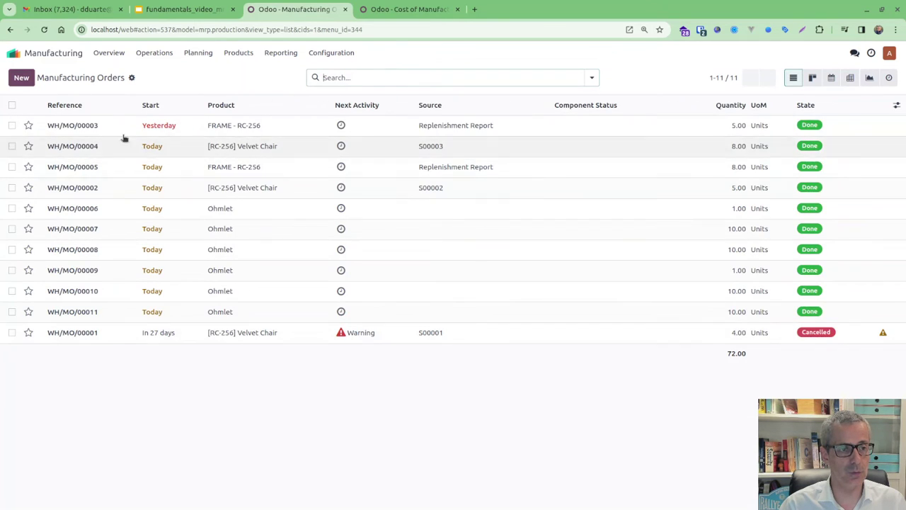
pyautogui.click(95, 106)
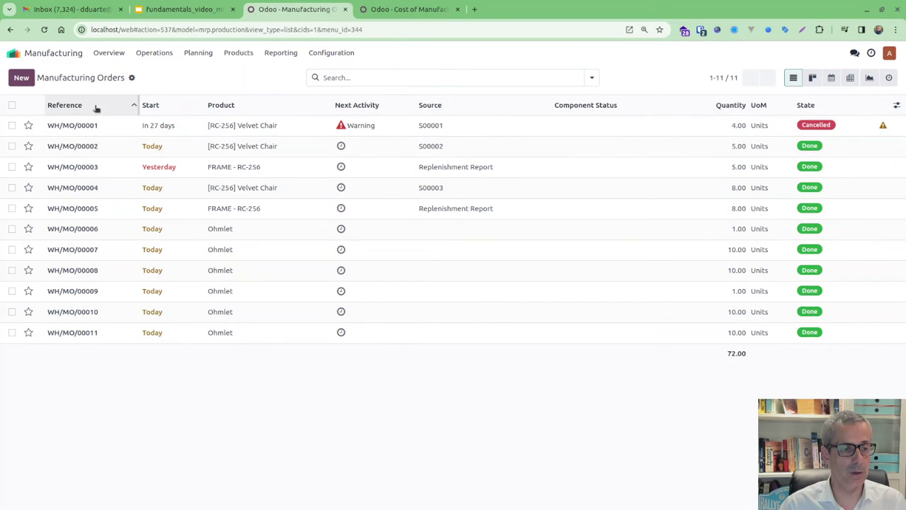
pyautogui.click(82, 335)
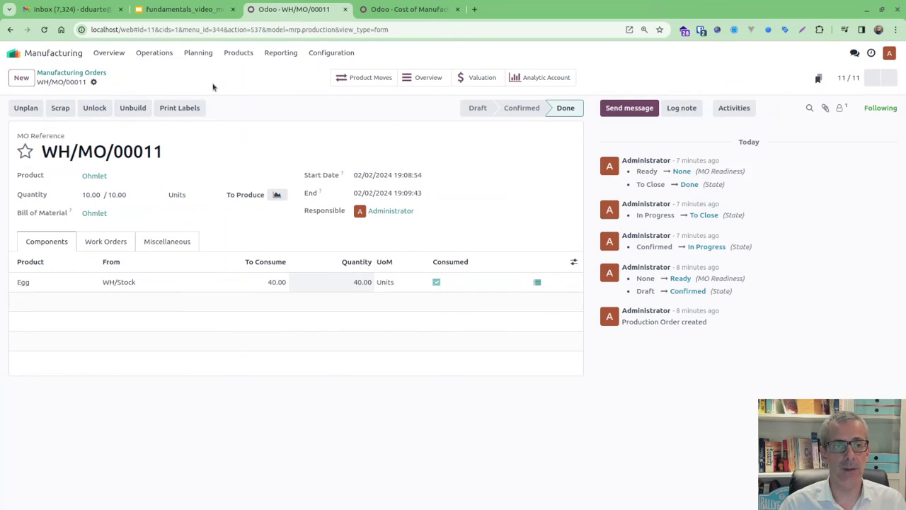
# Copy the number 00011 from the manufacturing order's reference
pyautogui.doubleClick(122, 155)
pyautogui.rightClick(122, 155)
pyautogui.click(148, 169)
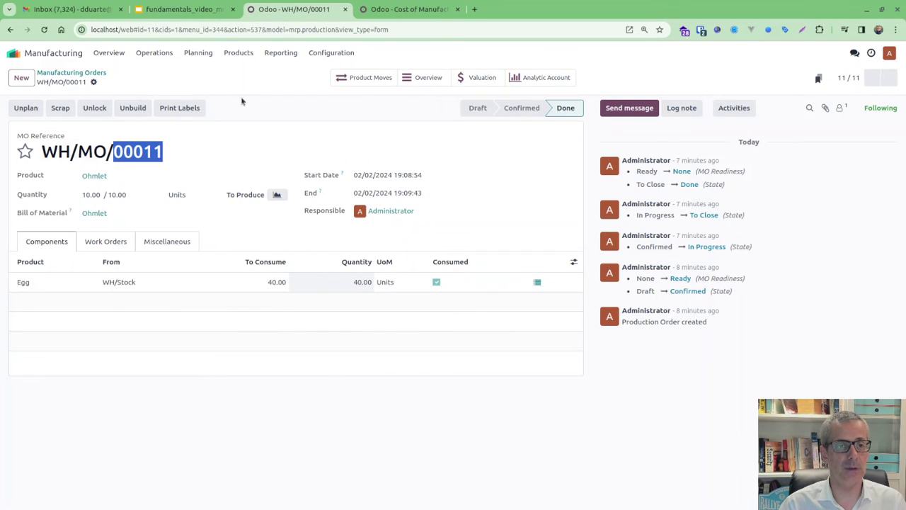
# Open the Journal Items in Accounting and filter them by label 00011
pyautogui.click(14, 52)
pyautogui.click(474, 126)
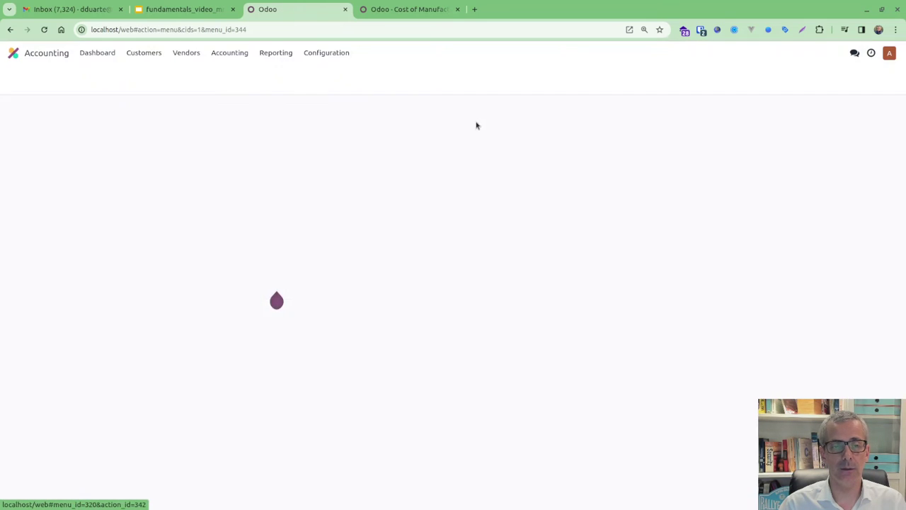
pyautogui.click(228, 53)
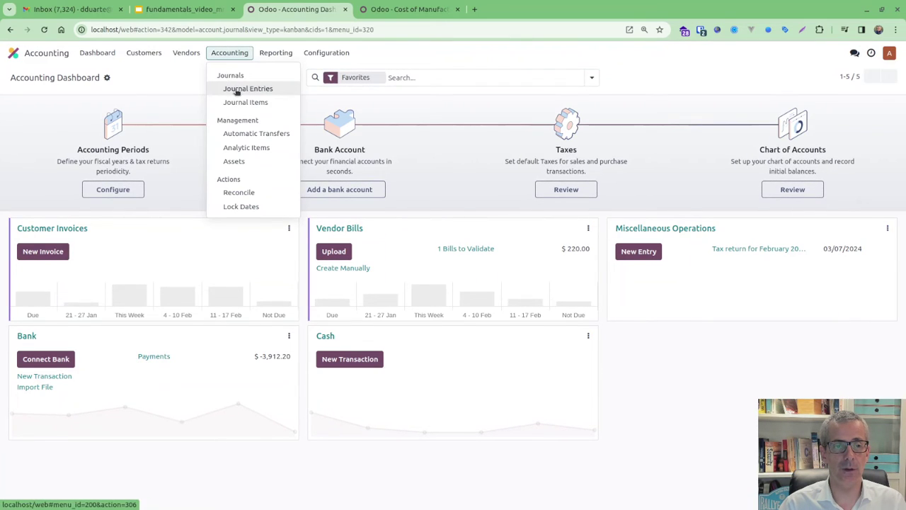
pyautogui.click(244, 102)
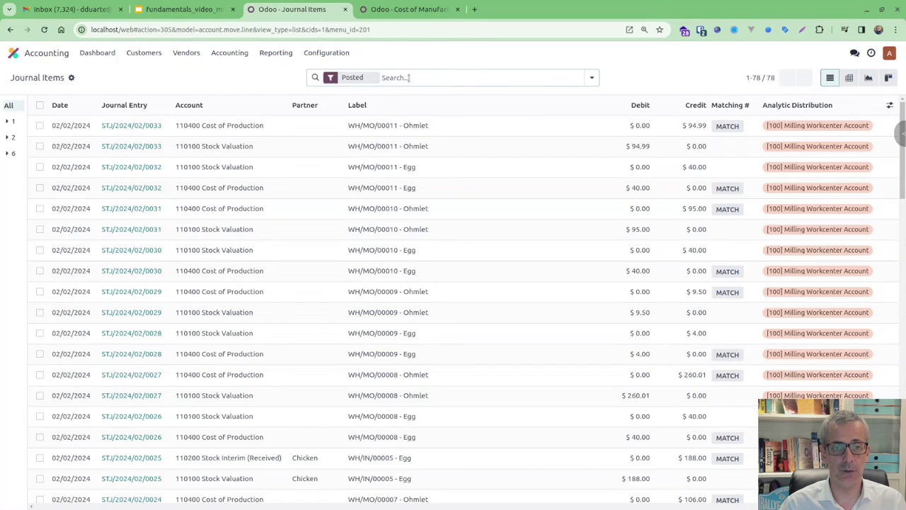
pyautogui.write('00011')
pyautogui.press('Down')
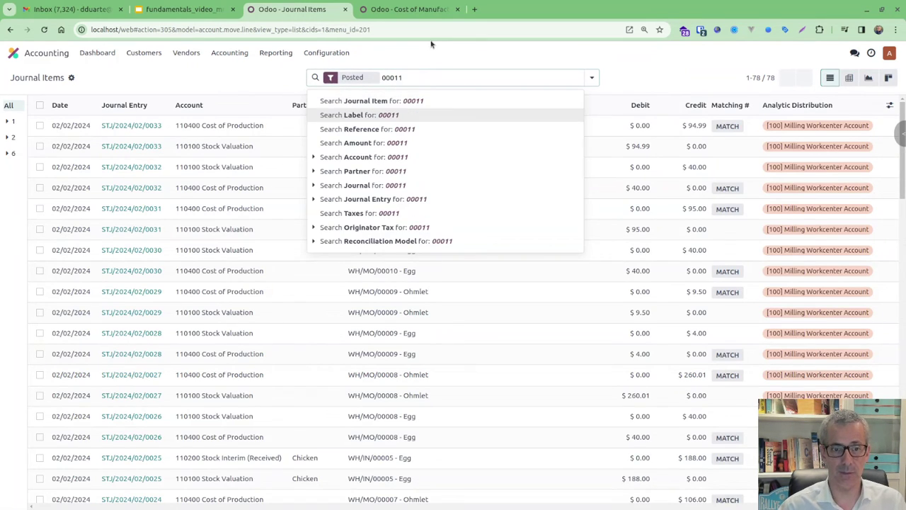
pyautogui.press('Return')
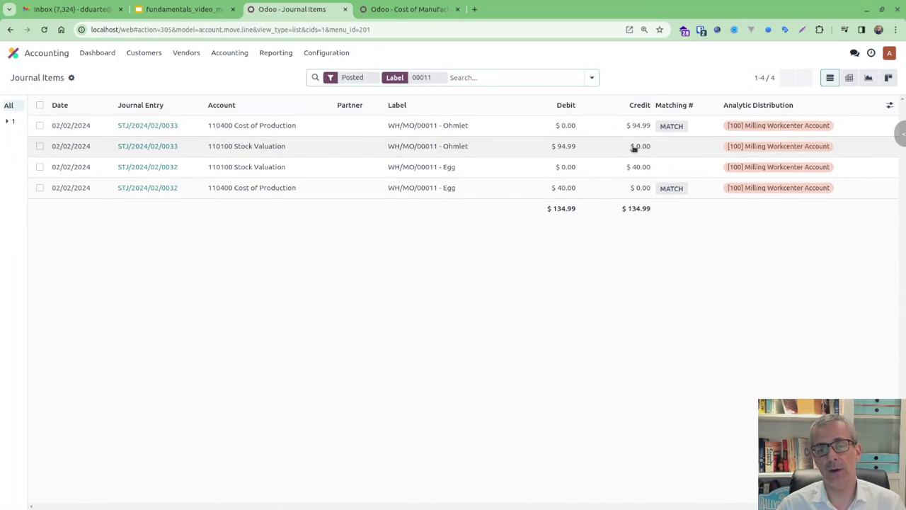